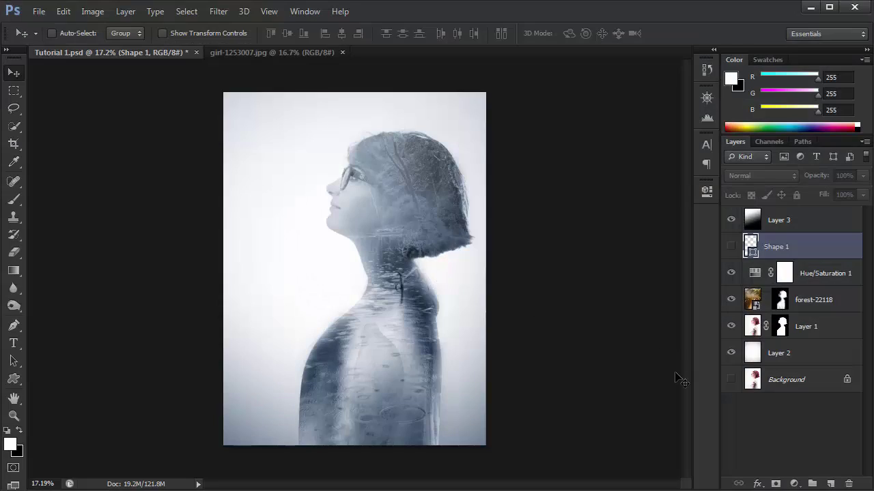
# - In girl-1253007.jpg, duplicate Background as Background copy and hide the original layer
pyautogui.click(283, 54)
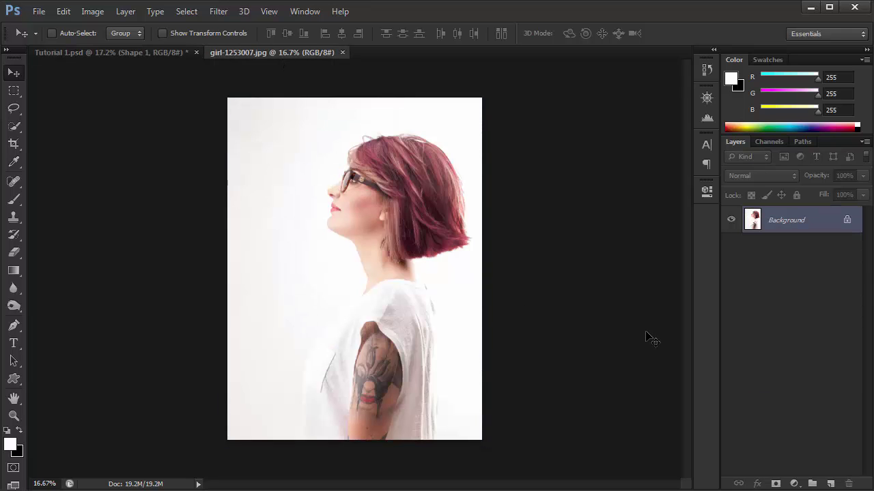
pyautogui.keyDown('alt'); pyautogui.scroll(3, 348, 227); pyautogui.keyUp('alt')
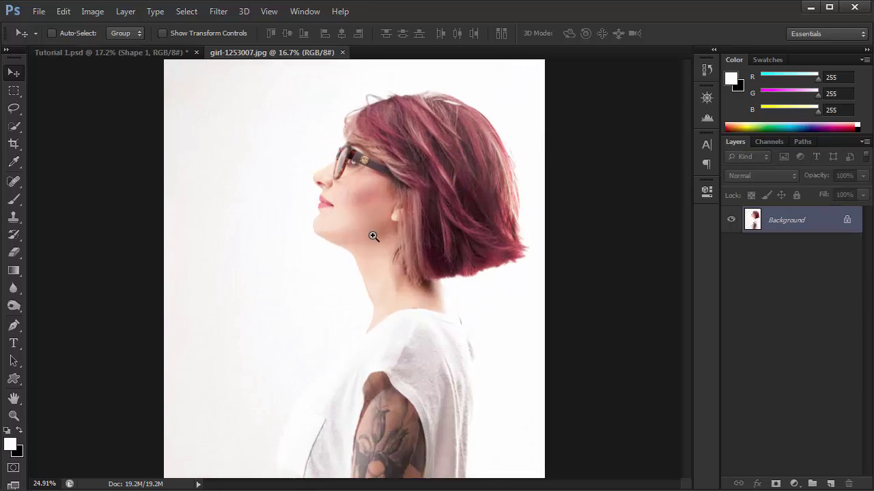
pyautogui.scroll(-2, 373, 211)
pyautogui.scroll(-4, 378, 188)
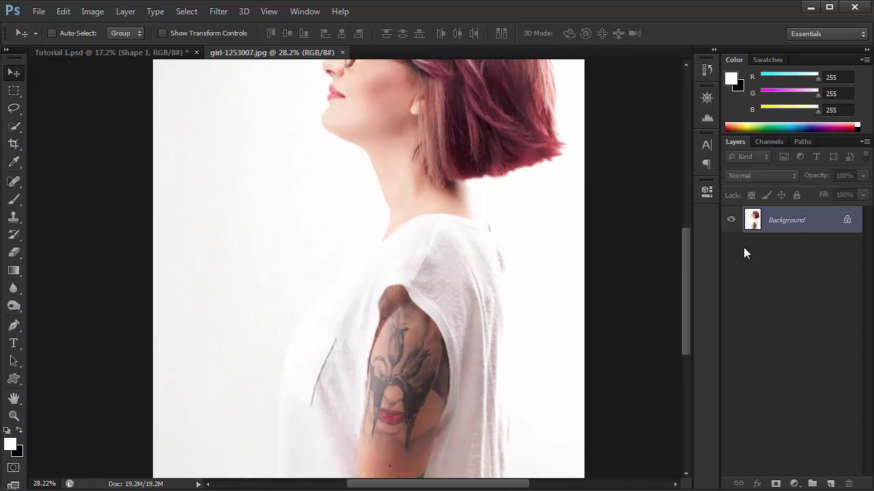
pyautogui.moveTo(796, 228)
pyautogui.mouseDown()
pyautogui.moveTo(847, 484)
pyautogui.moveTo(831, 484)
pyautogui.mouseUp()
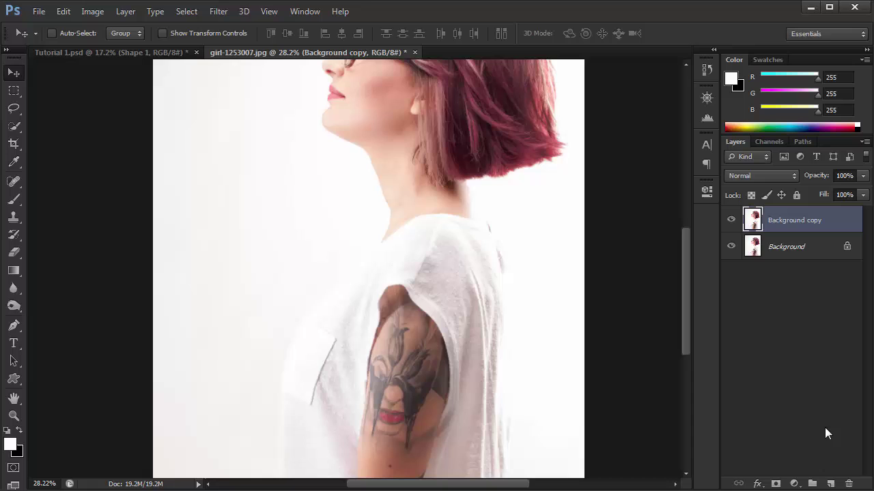
pyautogui.click(819, 247)
pyautogui.click(796, 219)
# - Set the Pen tool to Shape mode and zoom in around the tattooed arm
pyautogui.click(19, 328)
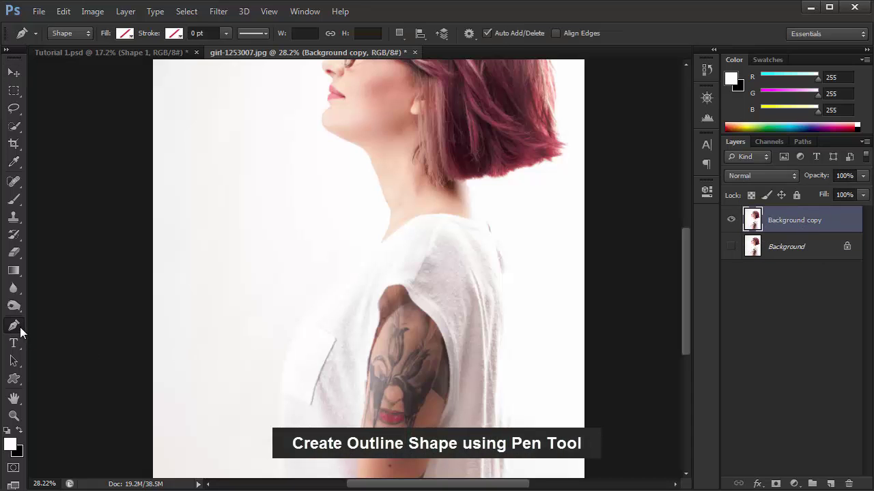
pyautogui.click(67, 47)
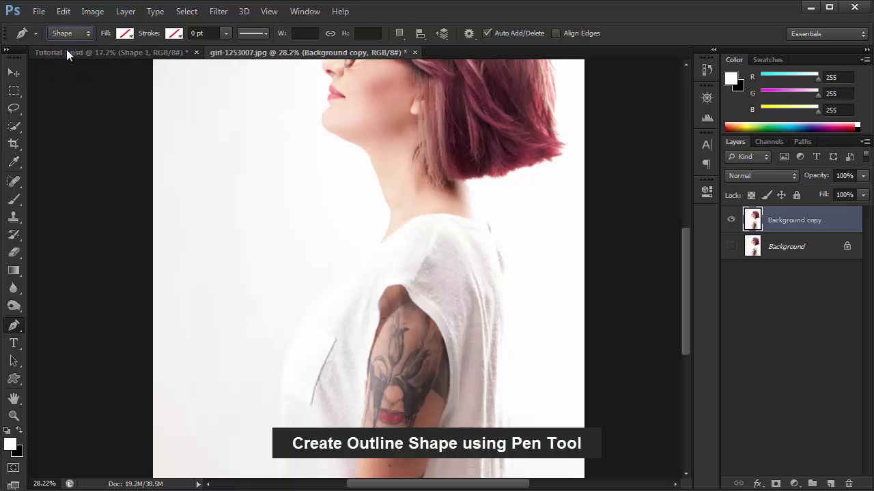
pyautogui.scroll(-3, 395, 361)
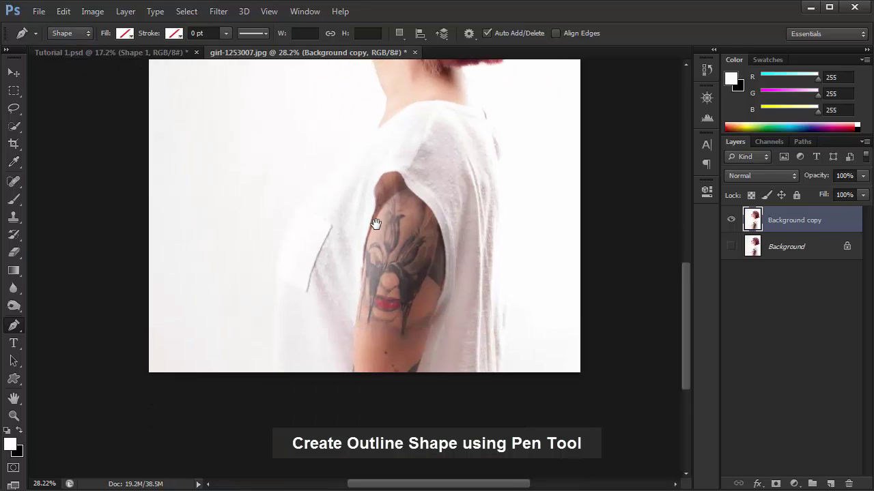
pyautogui.keyDown('ctrl'); pyautogui.click(269, 291); pyautogui.keyUp('ctrl')
pyautogui.moveTo(391, 299); pyautogui.dragTo(309, 408)
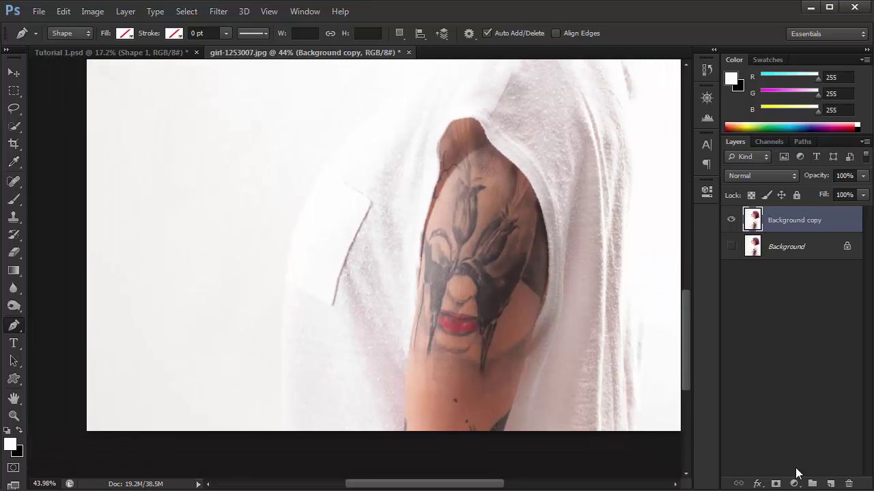
# - Add a Levels adjustment with the black input at 211, then reselect Background copy
pyautogui.click(795, 481)
pyautogui.click(812, 253)
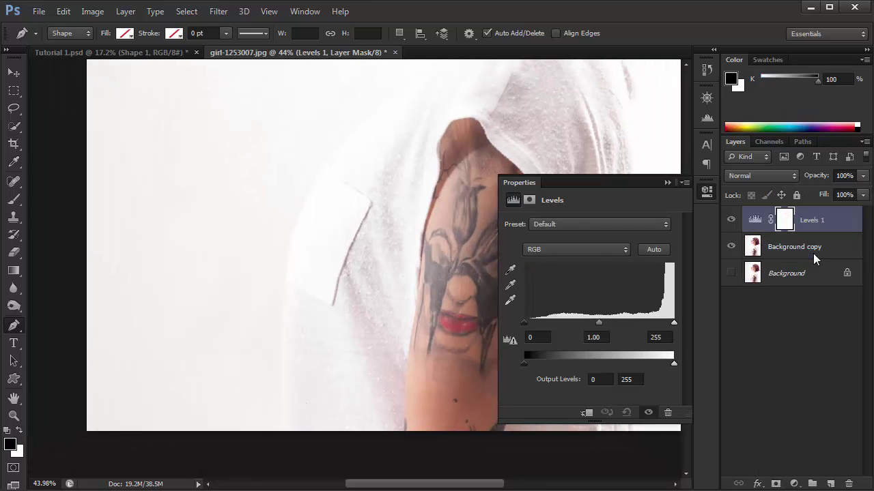
pyautogui.moveTo(522, 325); pyautogui.dragTo(647, 325)
pyautogui.click(667, 182)
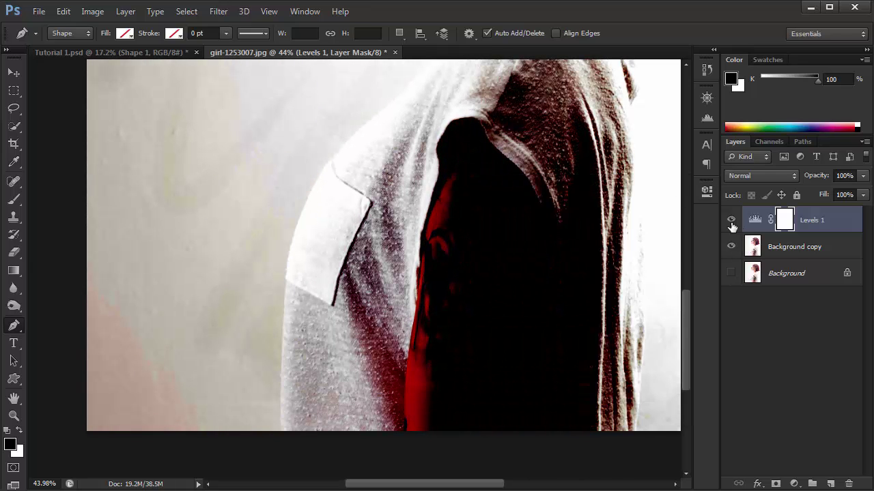
pyautogui.click(794, 251)
pyautogui.scroll(3, 271, 380)
pyautogui.scroll(3, 265, 321)
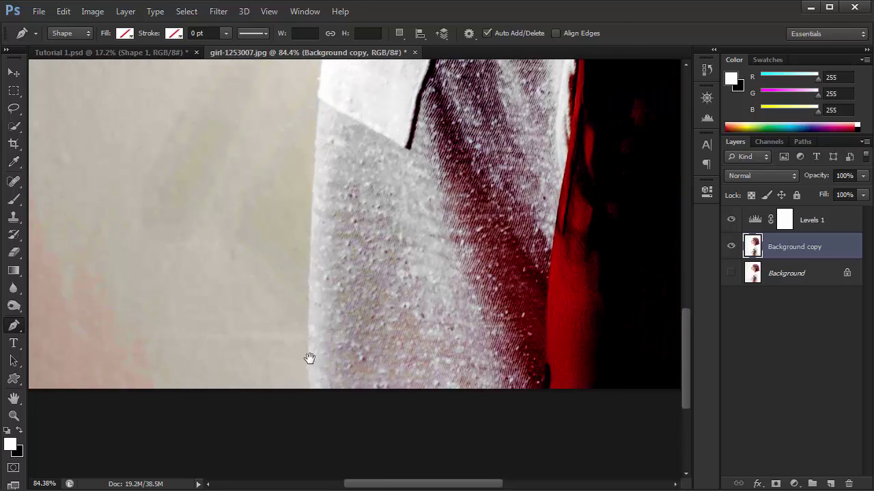
# - Trace the Pen outline from the shoulder edge up toward the neck
pyautogui.click(311, 393)
pyautogui.moveTo(333, 260); pyautogui.dragTo(318, 300)
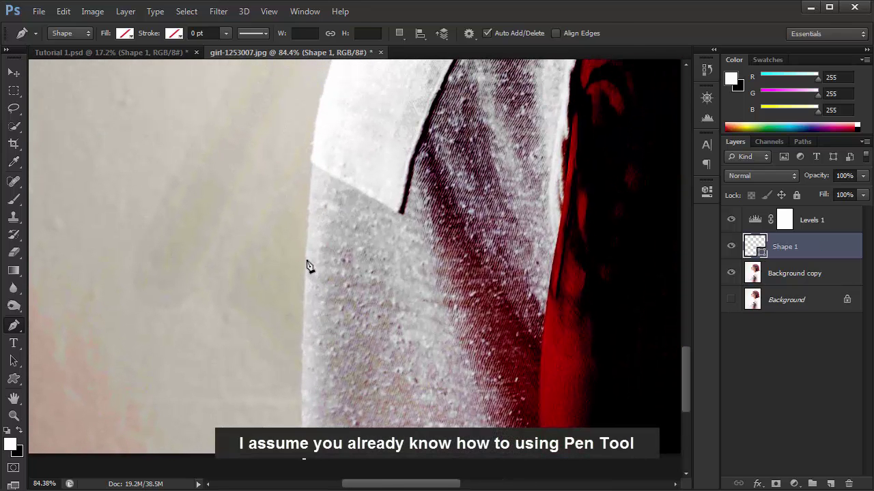
pyautogui.moveTo(307, 262); pyautogui.dragTo(309, 207)
pyautogui.moveTo(341, 130); pyautogui.dragTo(329, 261)
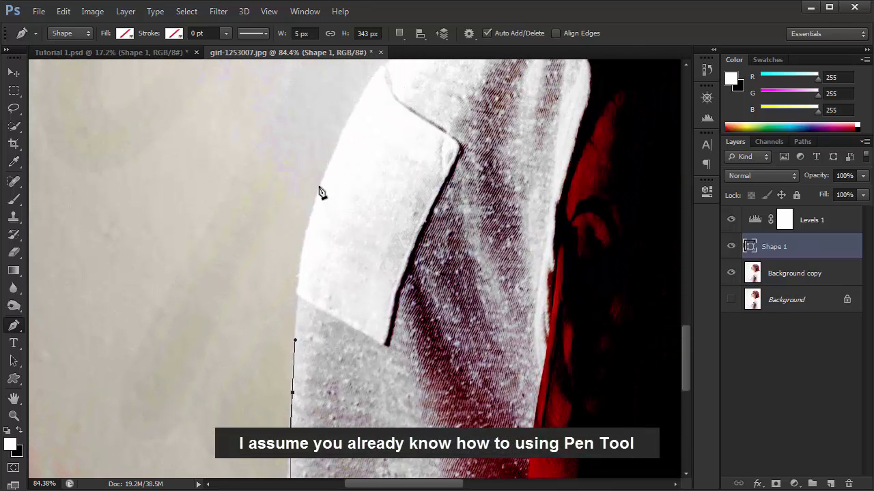
pyautogui.moveTo(320, 193); pyautogui.dragTo(347, 128)
pyautogui.moveTo(381, 163); pyautogui.dragTo(325, 328)
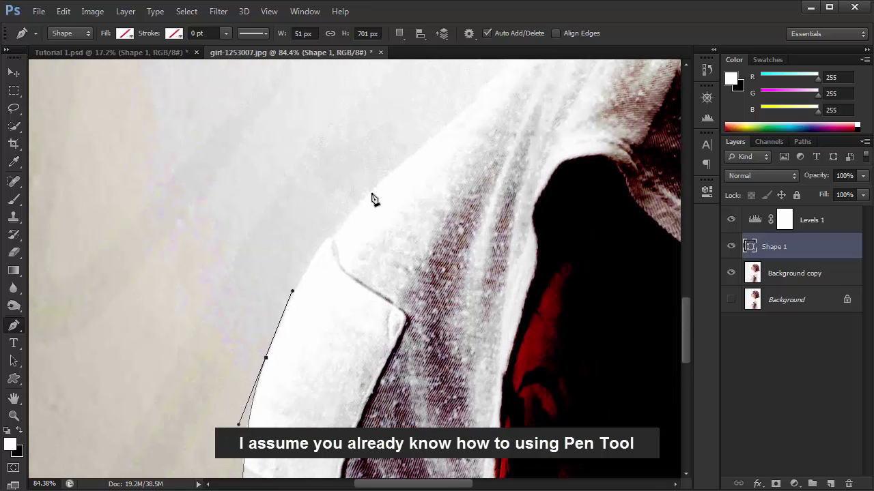
pyautogui.moveTo(374, 199); pyautogui.dragTo(415, 163)
pyautogui.moveTo(462, 182); pyautogui.dragTo(358, 307)
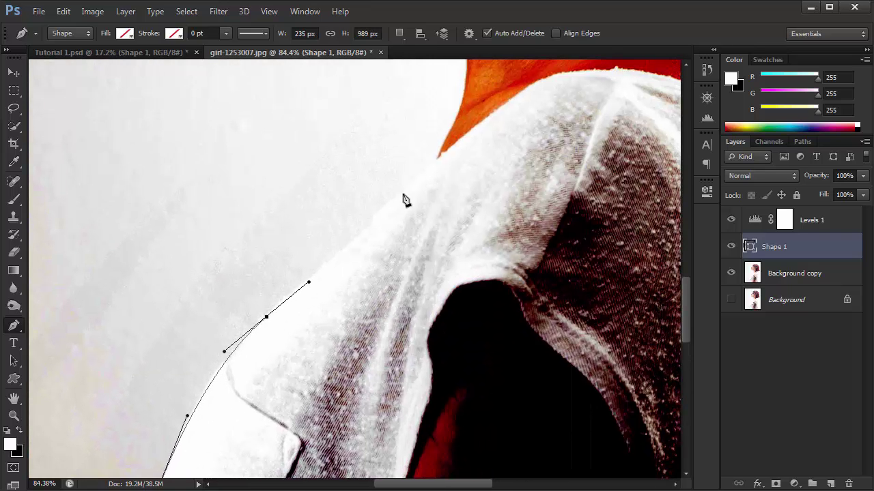
pyautogui.moveTo(414, 181)
pyautogui.mouseDown()
pyautogui.moveTo(421, 178)
pyautogui.moveTo(402, 307)
pyautogui.moveTo(426, 125)
pyautogui.mouseUp()
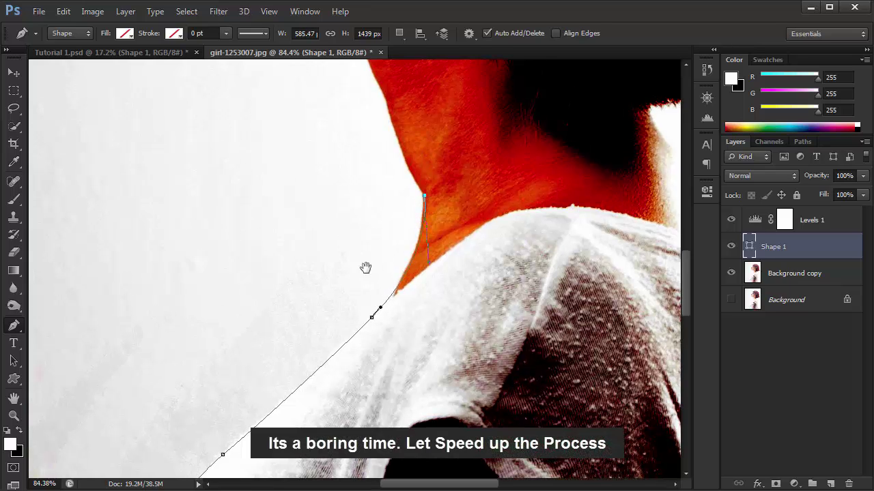
pyautogui.moveTo(365, 267); pyautogui.dragTo(388, 411)
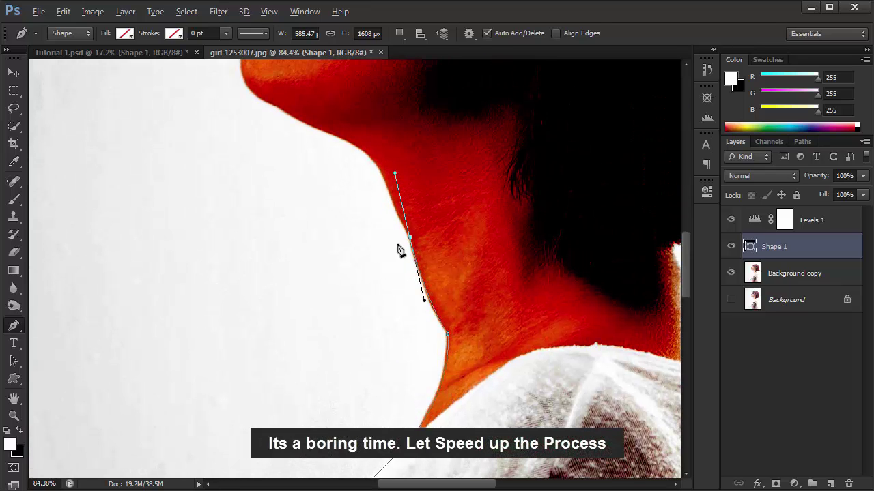
pyautogui.scroll(2, 404, 239)
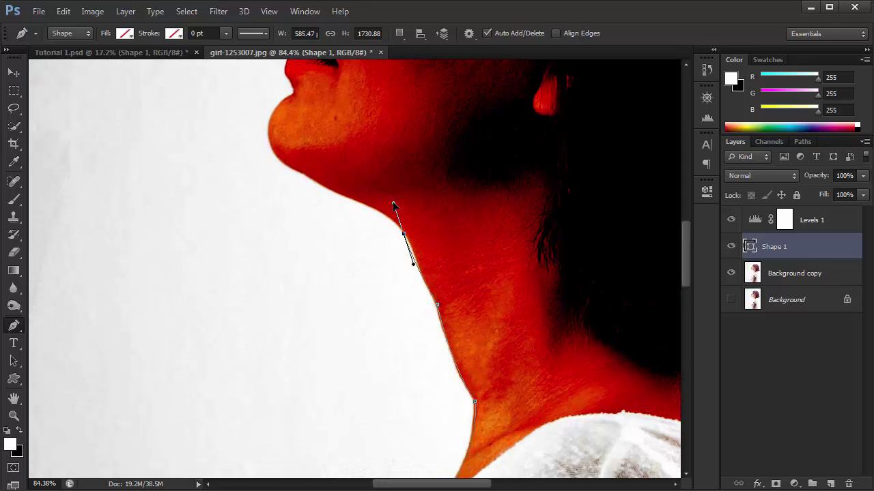
pyautogui.scroll(3, 400, 273)
pyautogui.scroll(2, 323, 276)
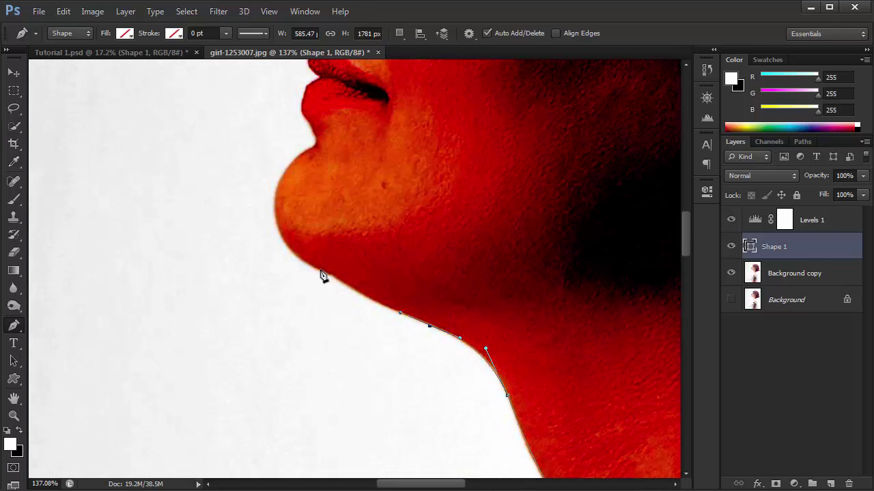
# - Continue the outline up the chin and around the lips
pyautogui.moveTo(276, 248); pyautogui.dragTo(276, 195)
pyautogui.scroll(3, 292, 230)
pyautogui.click(371, 254)
pyautogui.click(331, 244)
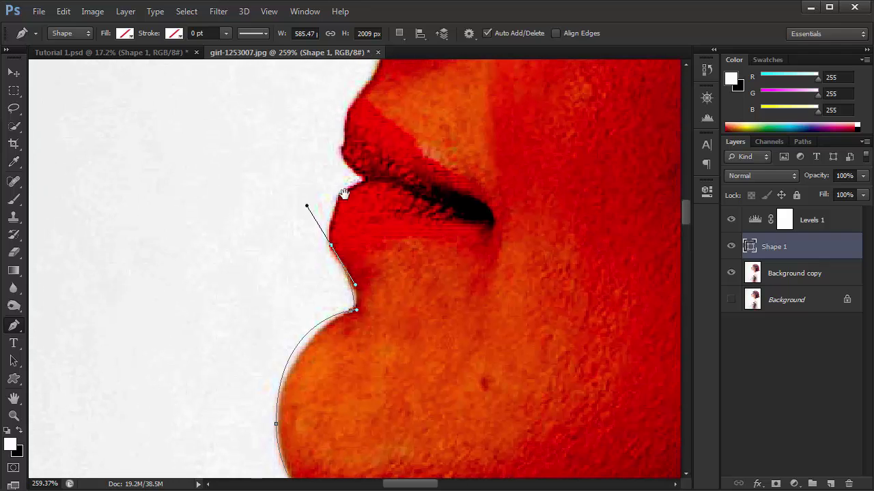
pyautogui.moveTo(345, 193); pyautogui.dragTo(372, 167)
pyautogui.moveTo(379, 239)
pyautogui.mouseDown()
pyautogui.moveTo(356, 205)
pyautogui.moveTo(368, 155)
pyautogui.mouseUp()
pyautogui.scroll(3, 380, 138)
pyautogui.scroll(2, 367, 155)
pyautogui.scroll(2, 367, 205)
pyautogui.scroll(4, 352, 278)
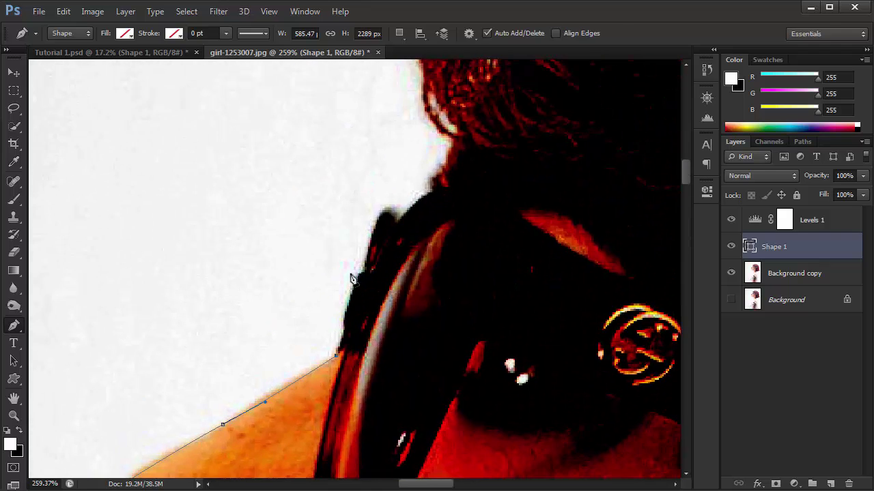
# - Trace the outline over the top of the hair down to the hair tips
pyautogui.moveTo(381, 216); pyautogui.dragTo(380, 381)
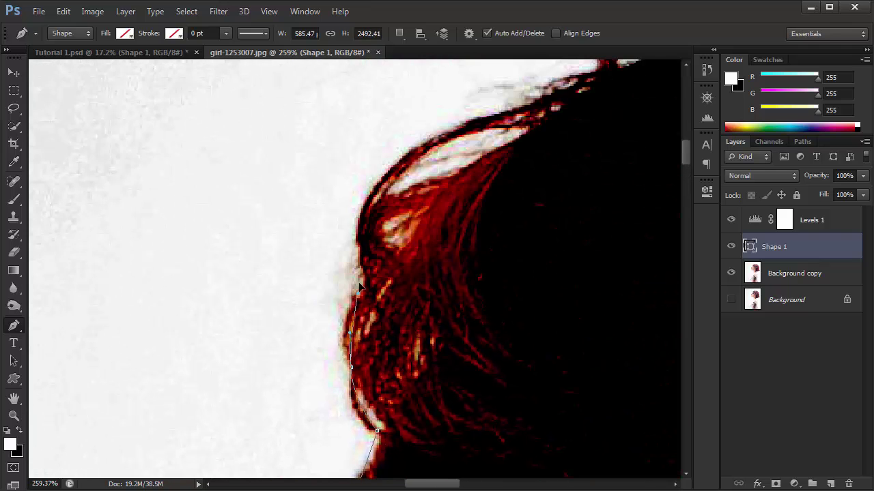
pyautogui.click(358, 268)
pyautogui.click(431, 241)
pyautogui.click(528, 183)
pyautogui.moveTo(593, 205); pyautogui.dragTo(314, 328)
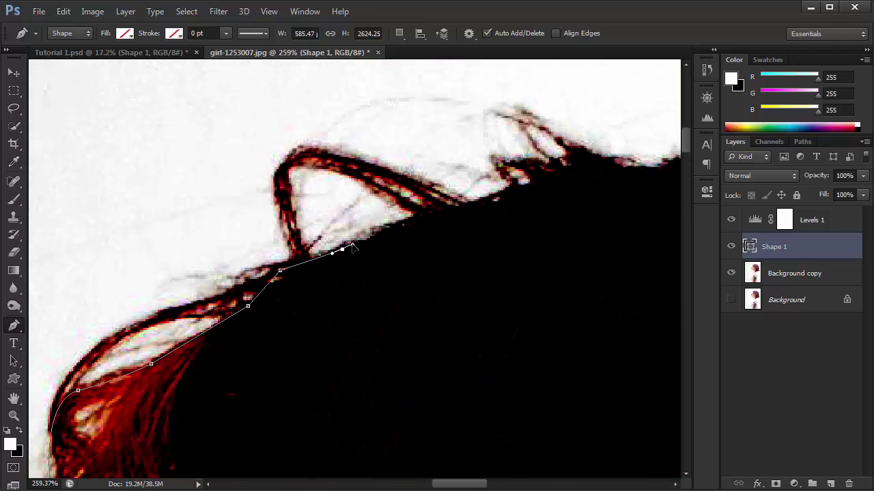
pyautogui.scroll(-2, 296, 303)
pyautogui.moveTo(494, 252)
pyautogui.mouseDown()
pyautogui.moveTo(635, 366)
pyautogui.moveTo(462, 314)
pyautogui.mouseUp()
pyautogui.moveTo(478, 382); pyautogui.dragTo(286, 136)
pyautogui.click(368, 193)
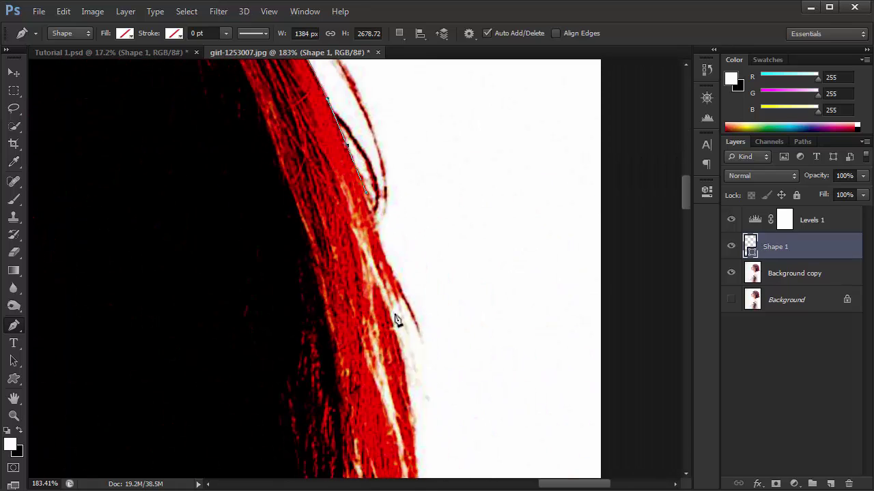
pyautogui.scroll(-5, 396, 320)
pyautogui.click(386, 329)
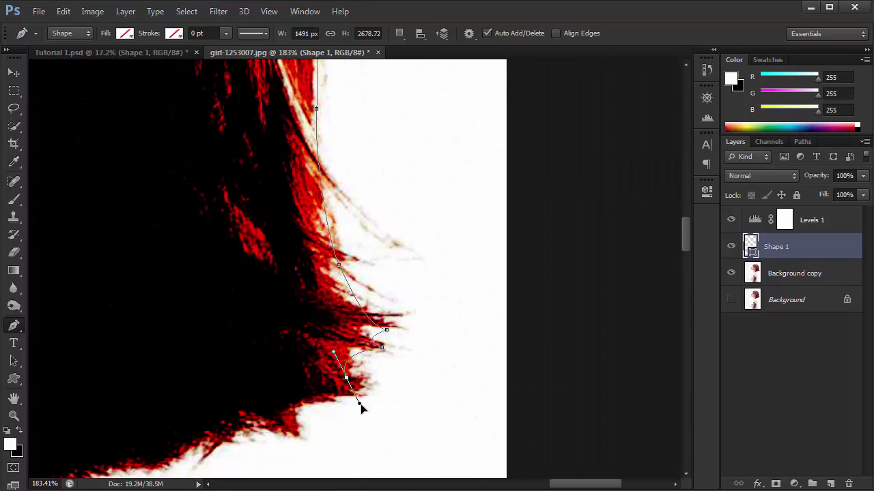
# - Run the outline down the back shoulder below the image and close it at the first anchor
pyautogui.scroll(-5, 335, 311)
pyautogui.scroll(-3, 324, 244)
pyautogui.moveTo(247, 176); pyautogui.dragTo(255, 197)
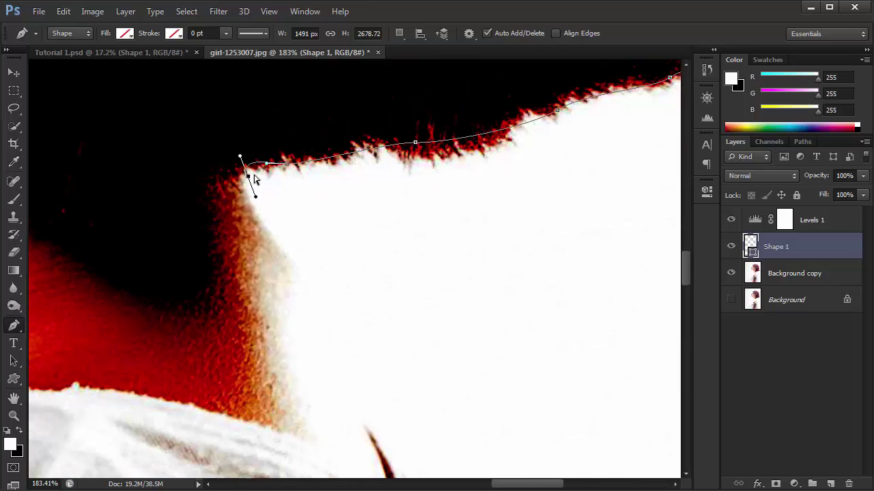
pyautogui.scroll(-5, 307, 244)
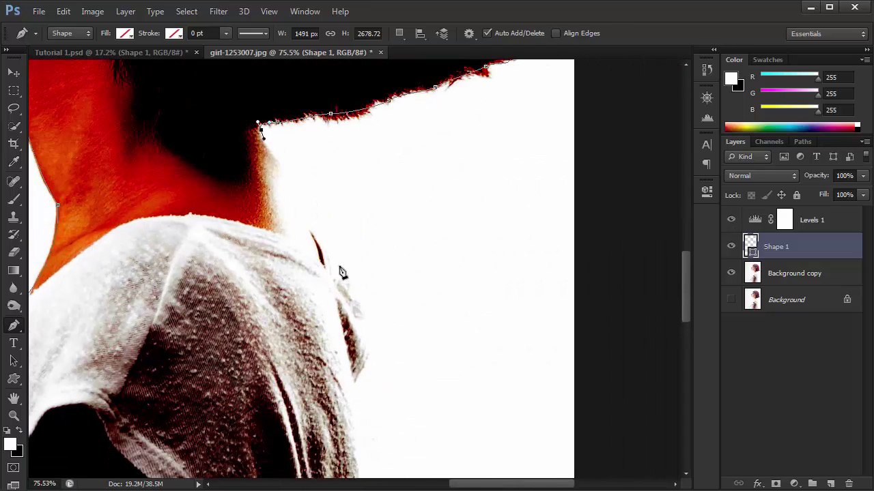
pyautogui.moveTo(352, 166); pyautogui.dragTo(380, 213)
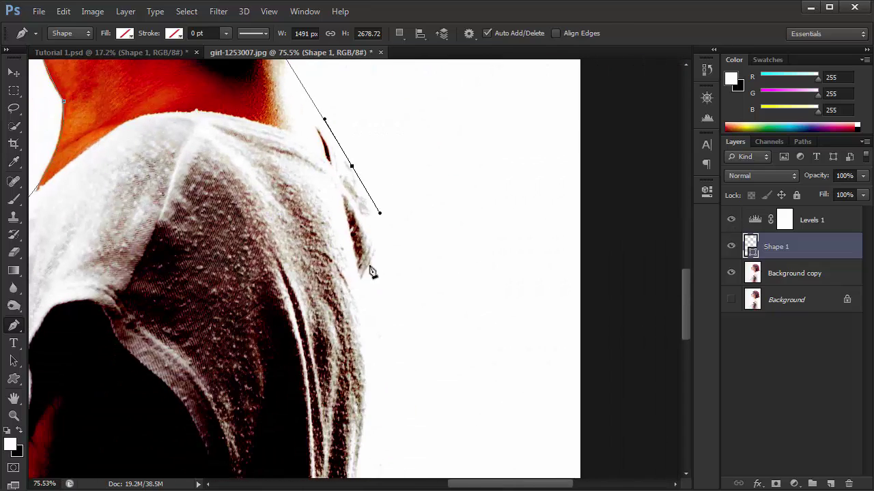
pyautogui.scroll(-3, 369, 359)
pyautogui.scroll(-2, 383, 396)
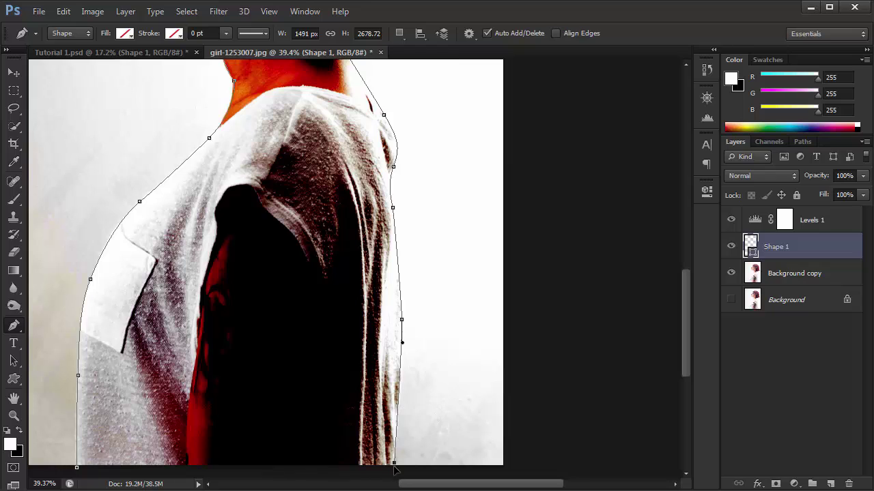
pyautogui.moveTo(384, 403); pyautogui.dragTo(405, 298)
pyautogui.click(410, 396)
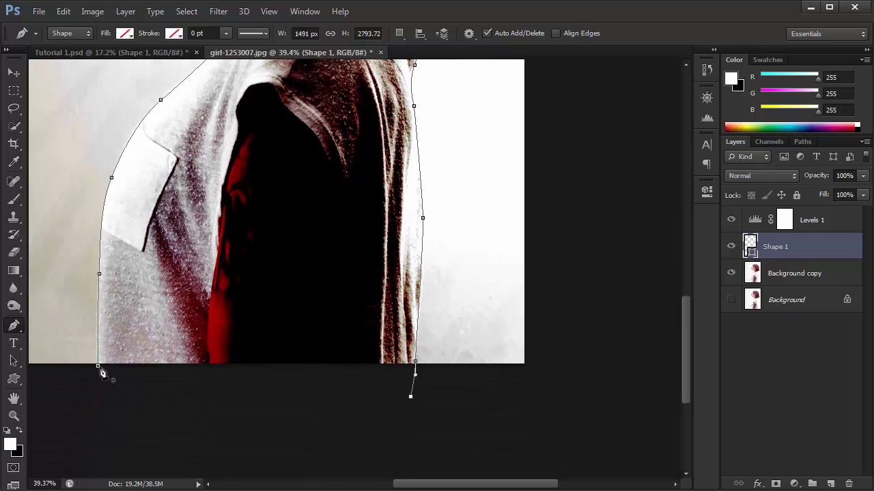
pyautogui.click(99, 368)
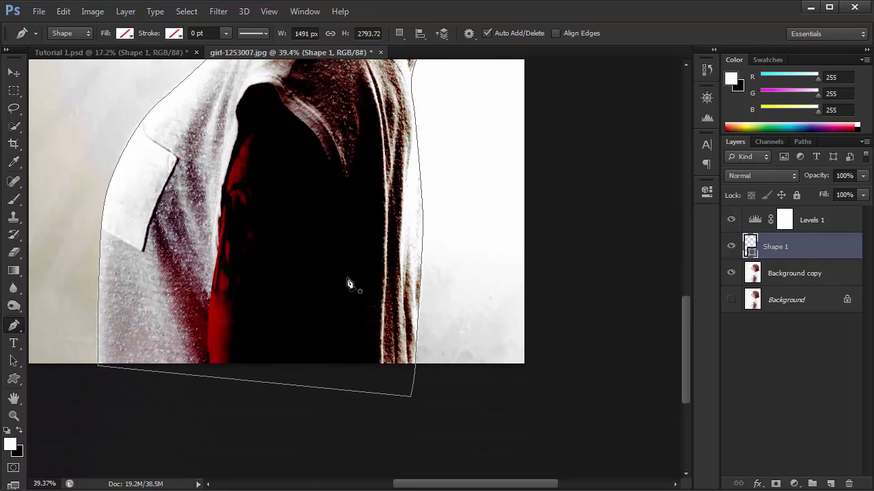
# - Convert the path into a selection feathered at 0.5 px, with Background copy active
pyautogui.rightClick(336, 230)
pyautogui.click(377, 253)
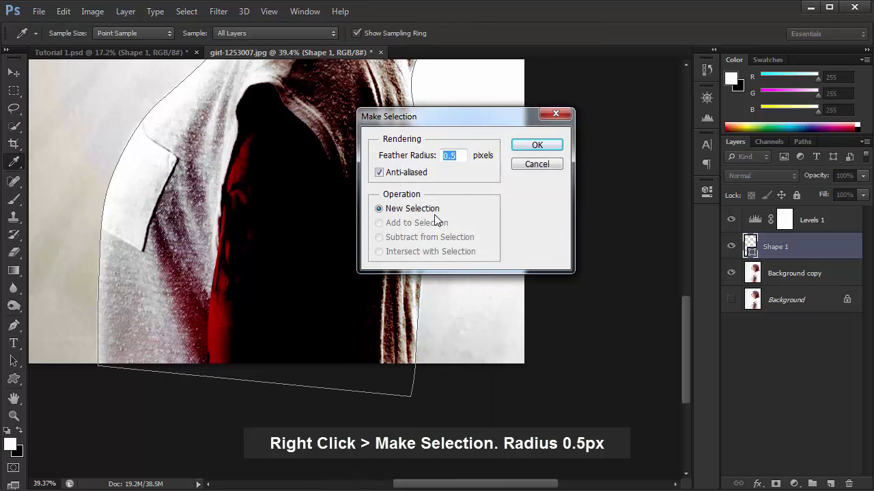
pyautogui.click(538, 146)
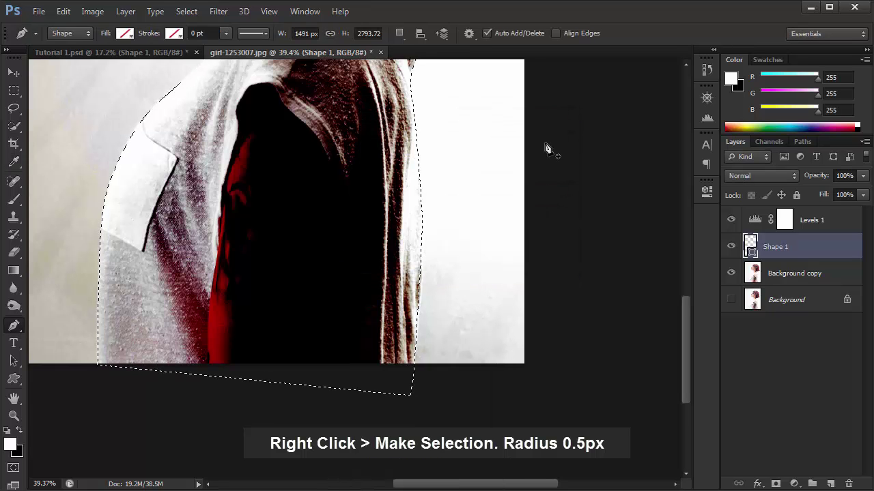
pyautogui.click(794, 274)
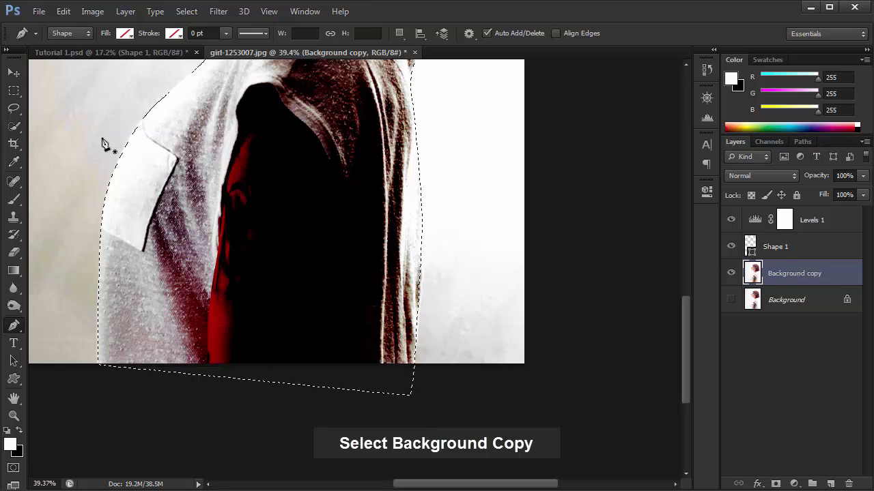
pyautogui.click(21, 90)
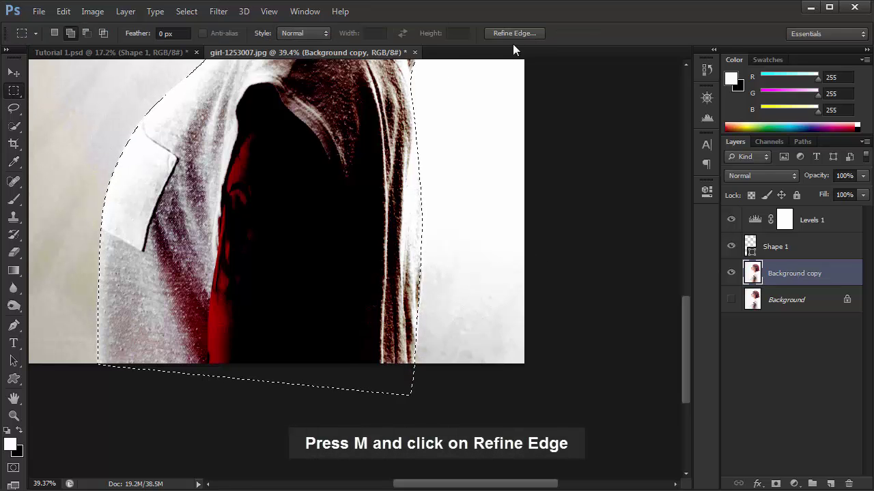
# - Preview the selection On Layers in Refine Edge and brush the hair edge, then cancel
pyautogui.click(531, 33)
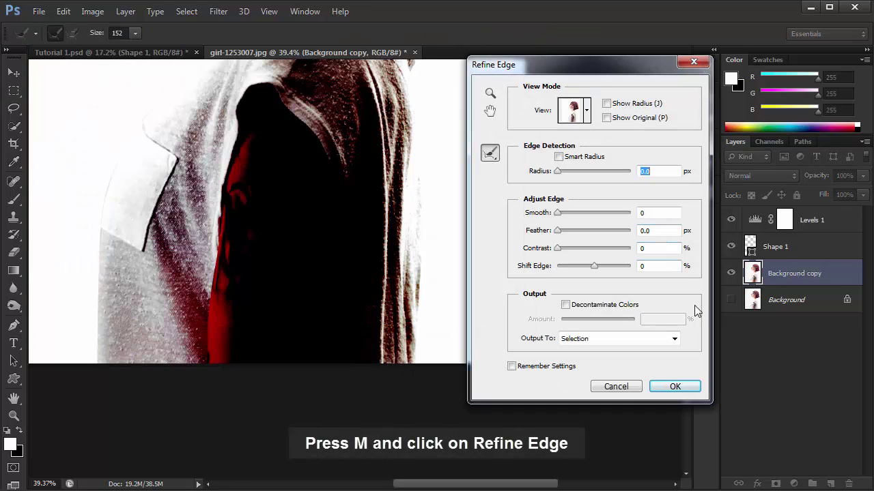
pyautogui.click(575, 110)
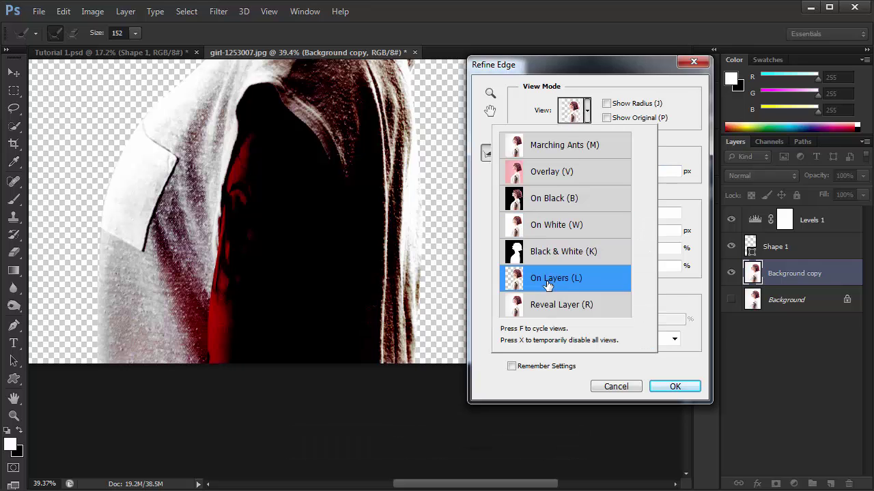
pyautogui.click(302, 136)
pyautogui.scroll(10, 292, 141)
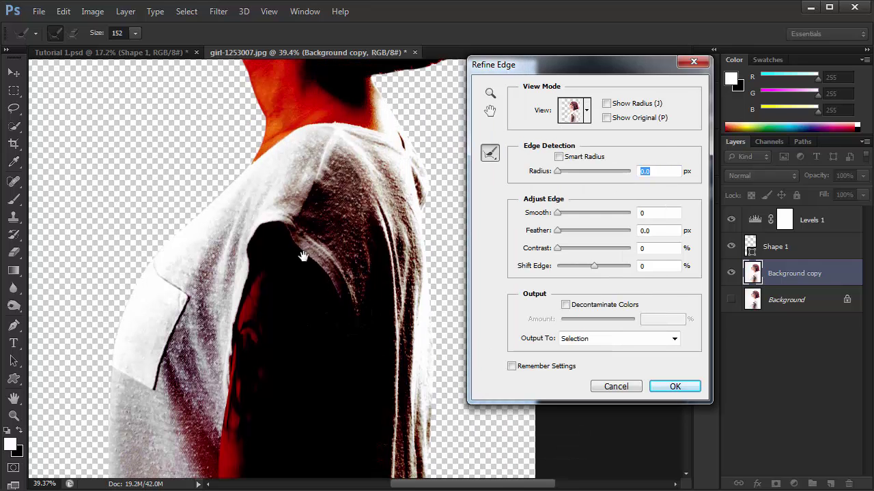
pyautogui.scroll(5, 211, 266)
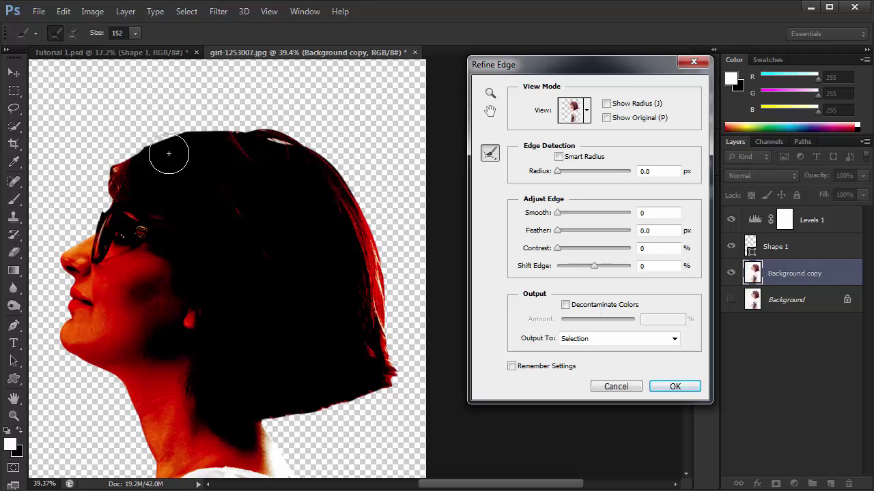
pyautogui.moveTo(263, 284); pyautogui.dragTo(289, 208)
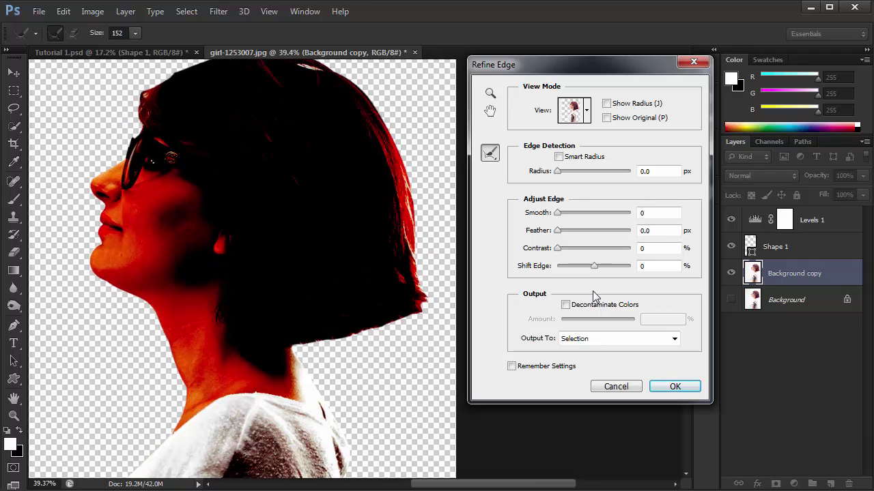
pyautogui.moveTo(252, 132); pyautogui.dragTo(273, 211)
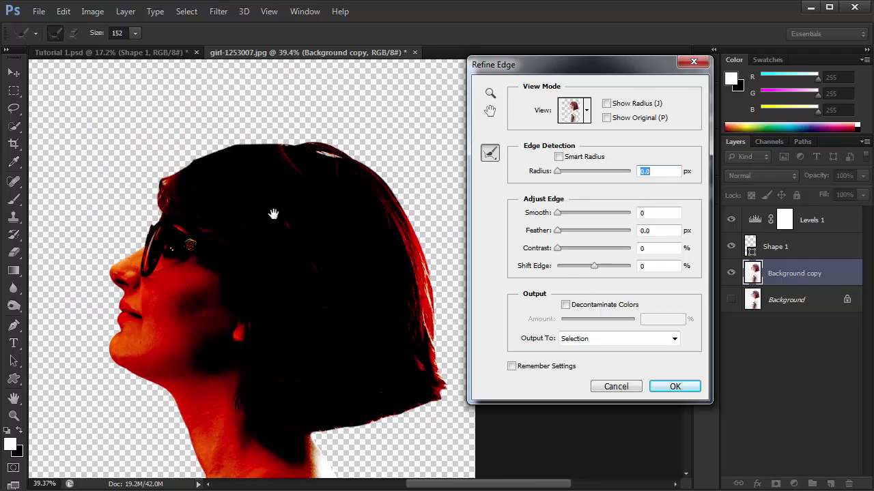
pyautogui.moveTo(196, 155)
pyautogui.mouseDown()
pyautogui.moveTo(225, 133)
pyautogui.moveTo(300, 133)
pyautogui.moveTo(400, 189)
pyautogui.moveTo(431, 274)
pyautogui.moveTo(446, 361)
pyautogui.moveTo(413, 409)
pyautogui.moveTo(328, 437)
pyautogui.mouseUp()
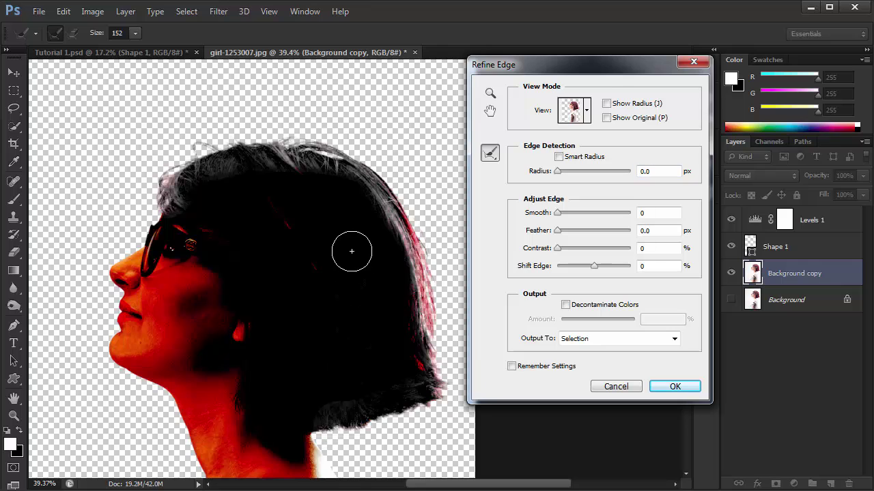
pyautogui.moveTo(291, 276)
pyautogui.mouseDown()
pyautogui.moveTo(345, 228)
pyautogui.moveTo(335, 207)
pyautogui.moveTo(257, 231)
pyautogui.moveTo(249, 243)
pyautogui.mouseUp()
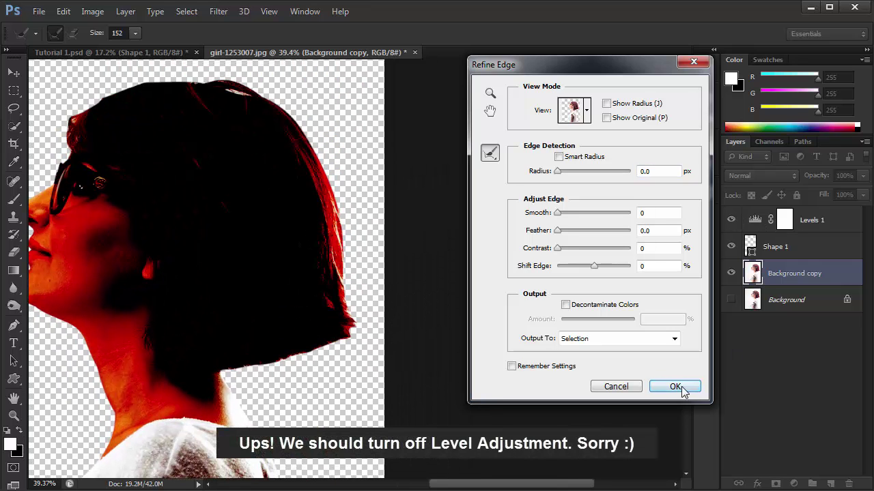
pyautogui.click(619, 388)
# - Hide Levels 1 and reopen Refine Edge with the On Layers view
pyautogui.click(731, 219)
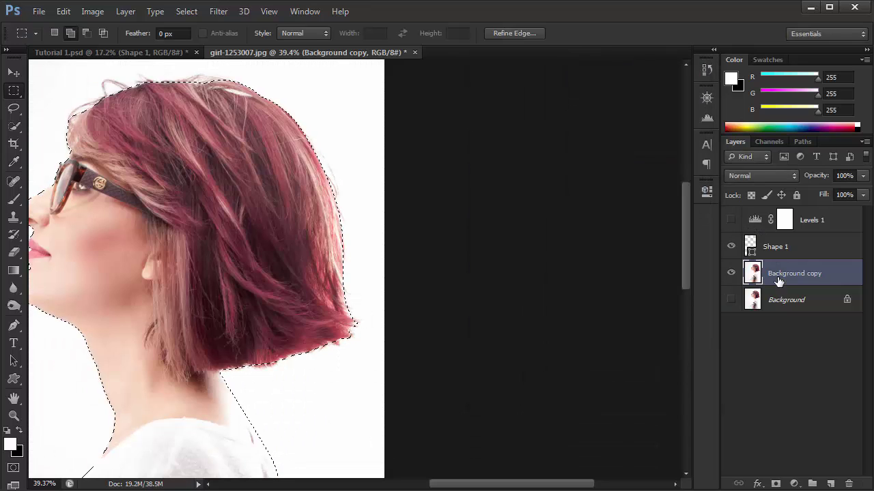
pyautogui.click(496, 35)
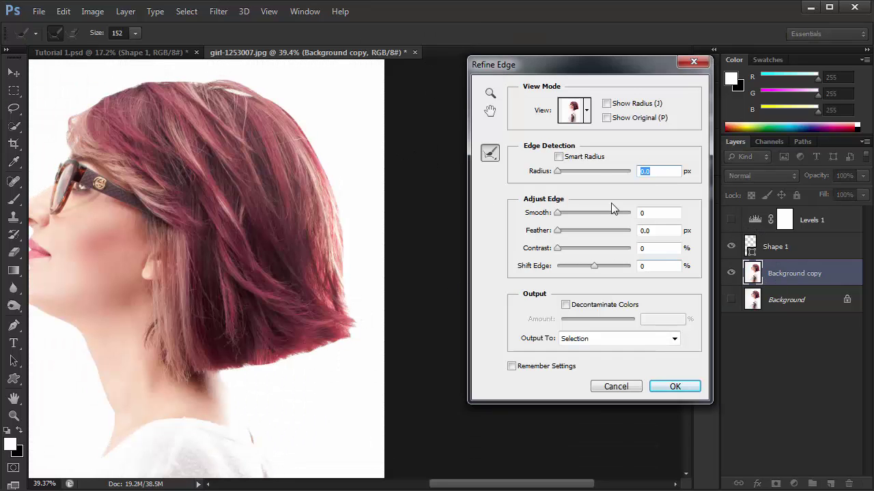
pyautogui.click(582, 112)
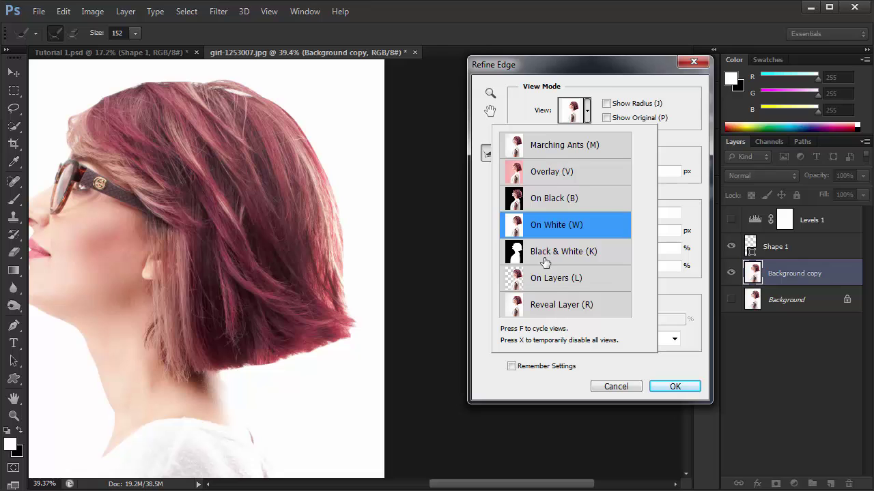
pyautogui.click(549, 288)
# - Brush the hair edges with Refine Radius and set the output to Layer Mask
pyautogui.click(705, 374)
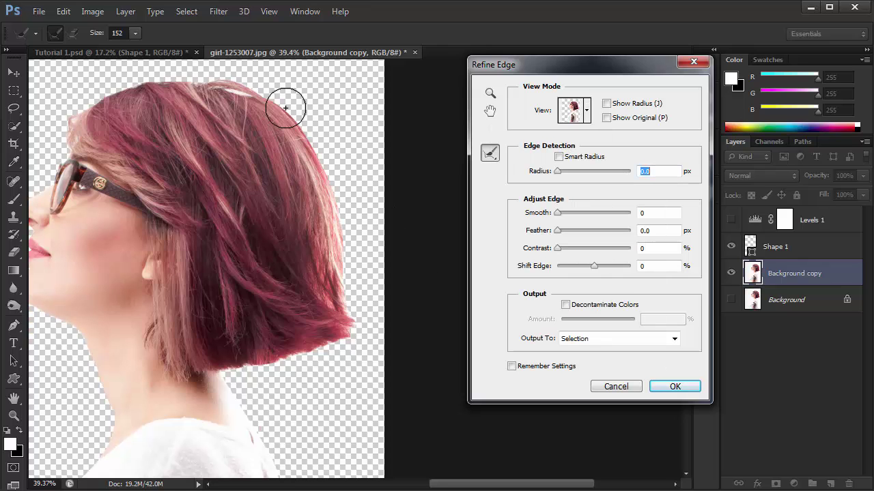
pyautogui.moveTo(284, 98)
pyautogui.mouseDown()
pyautogui.moveTo(267, 91)
pyautogui.moveTo(252, 110)
pyautogui.moveTo(333, 177)
pyautogui.mouseUp()
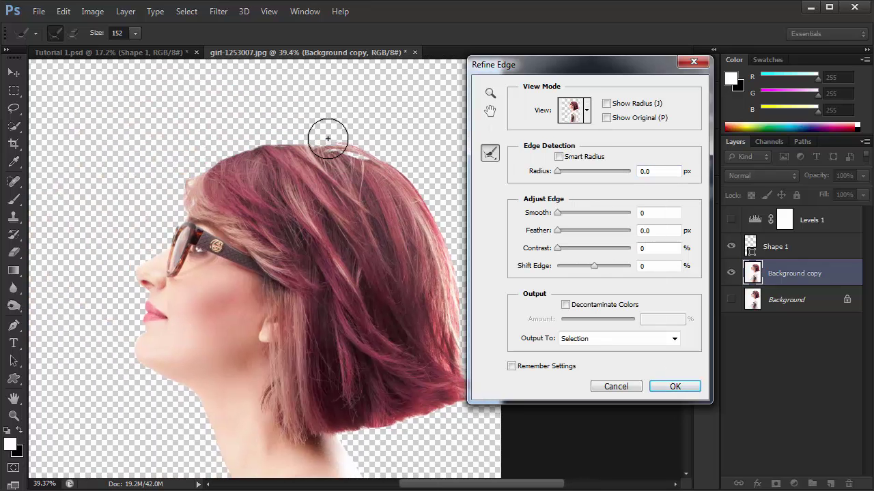
pyautogui.moveTo(328, 136)
pyautogui.mouseDown()
pyautogui.moveTo(273, 132)
pyautogui.moveTo(200, 169)
pyautogui.mouseUp()
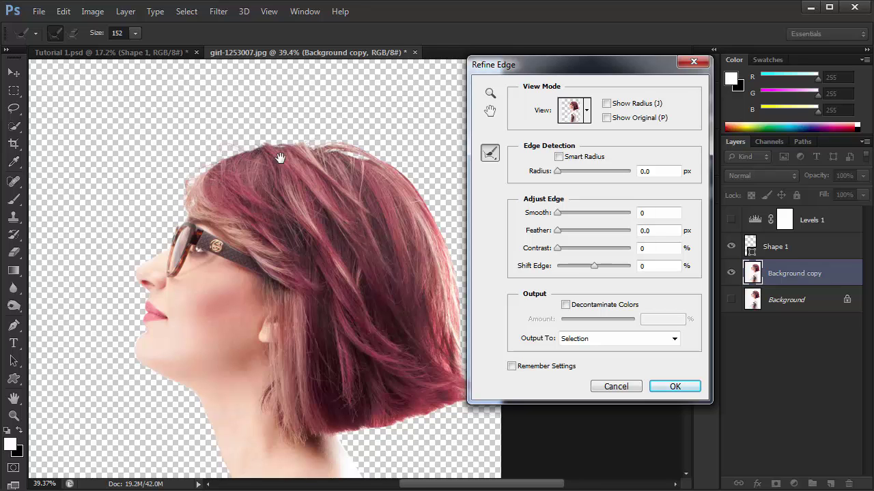
pyautogui.moveTo(282, 156); pyautogui.dragTo(185, 72)
pyautogui.moveTo(363, 166)
pyautogui.mouseDown()
pyautogui.moveTo(390, 302)
pyautogui.moveTo(376, 244)
pyautogui.moveTo(302, 287)
pyautogui.moveTo(260, 297)
pyautogui.moveTo(296, 305)
pyautogui.moveTo(357, 253)
pyautogui.mouseUp()
pyautogui.scroll(-2, 312, 195)
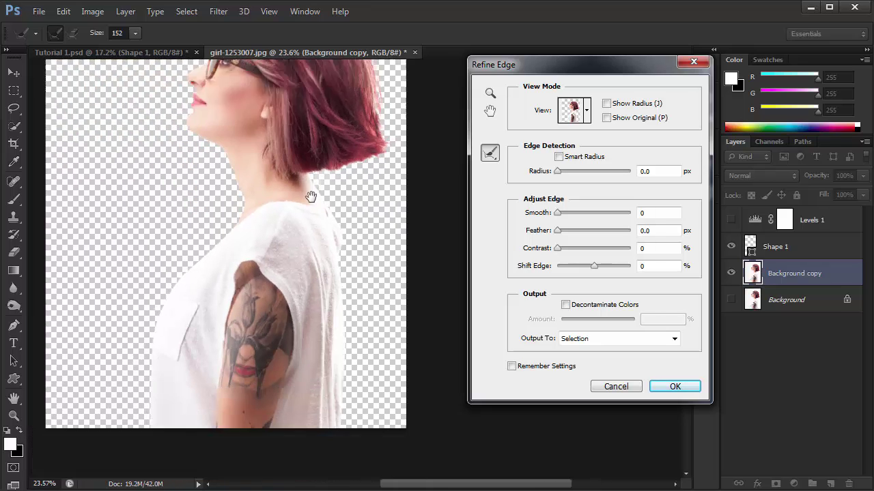
pyautogui.moveTo(312, 196)
pyautogui.mouseDown()
pyautogui.moveTo(348, 134)
pyautogui.moveTo(271, 269)
pyautogui.mouseUp()
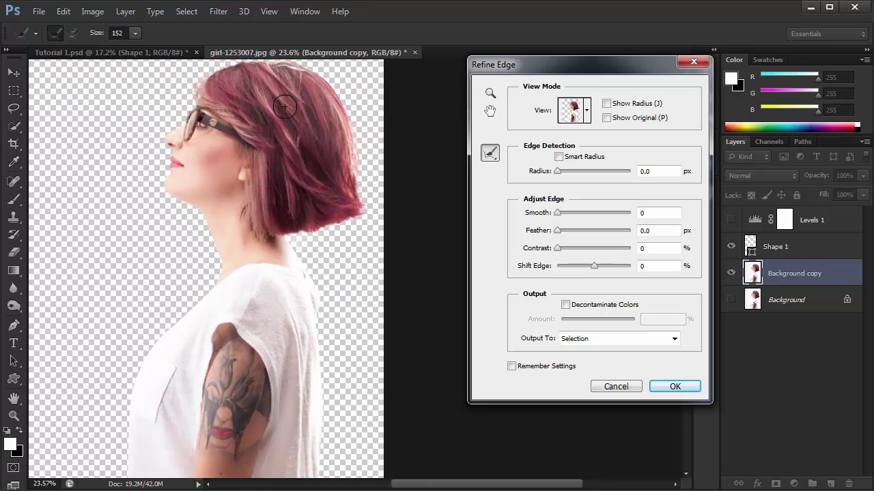
pyautogui.click(606, 340)
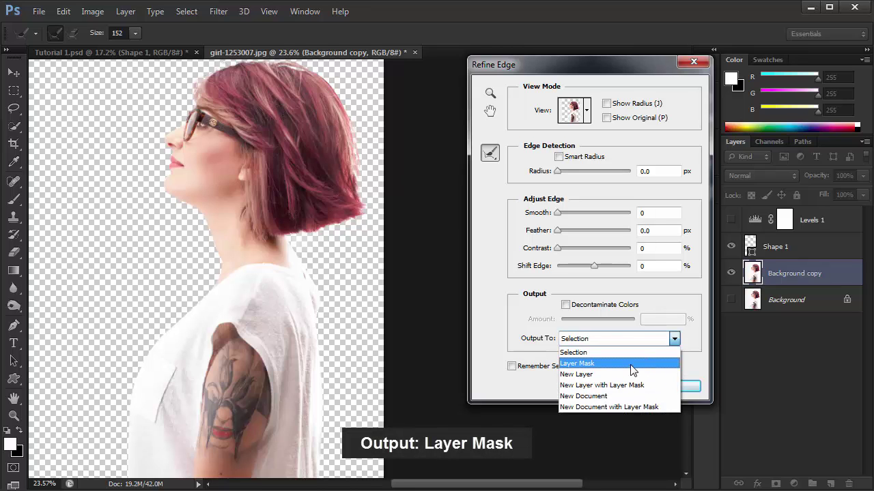
pyautogui.click(631, 365)
# - Apply the Refine Edge mask, then place forest-22118 and enlarge it over the canvas
pyautogui.click(690, 389)
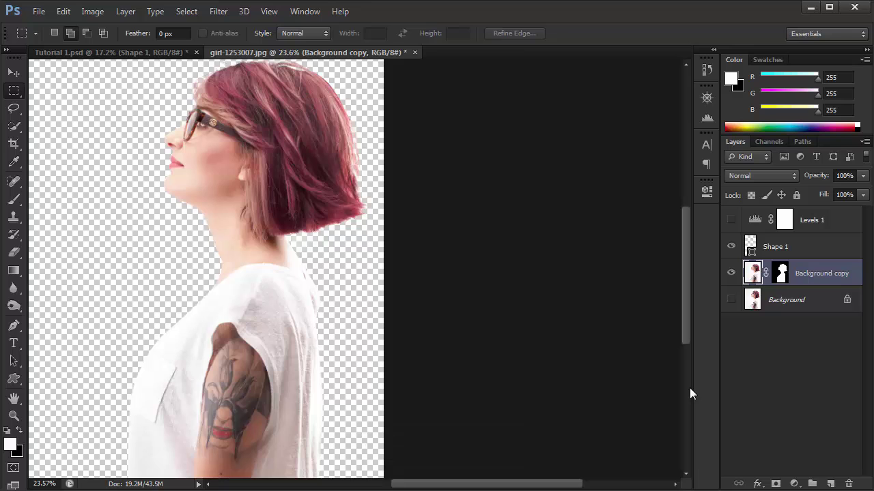
pyautogui.moveTo(276, 231)
pyautogui.mouseDown()
pyautogui.moveTo(418, 265)
pyautogui.moveTo(446, 305)
pyautogui.mouseUp()
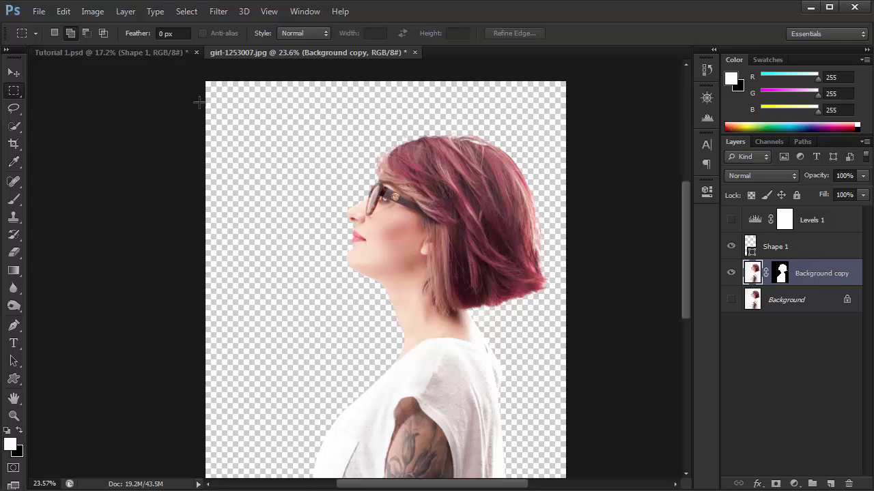
pyautogui.click(38, 11)
pyautogui.click(104, 233)
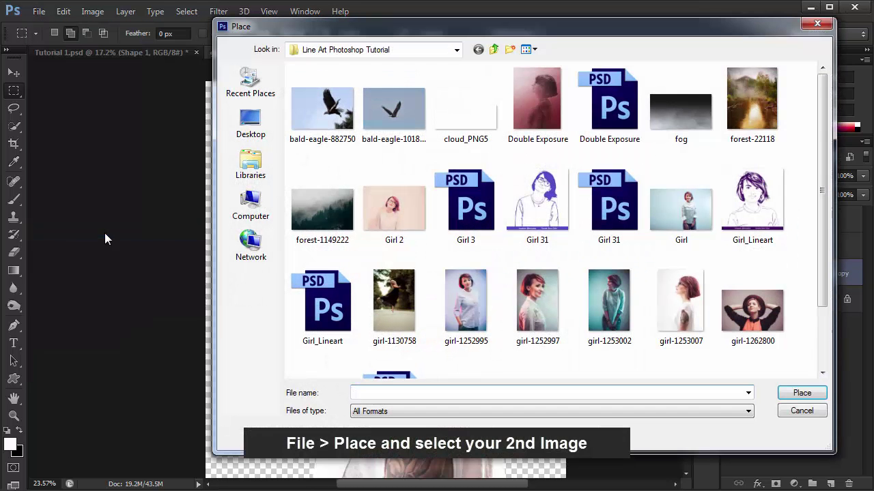
pyautogui.click(749, 115)
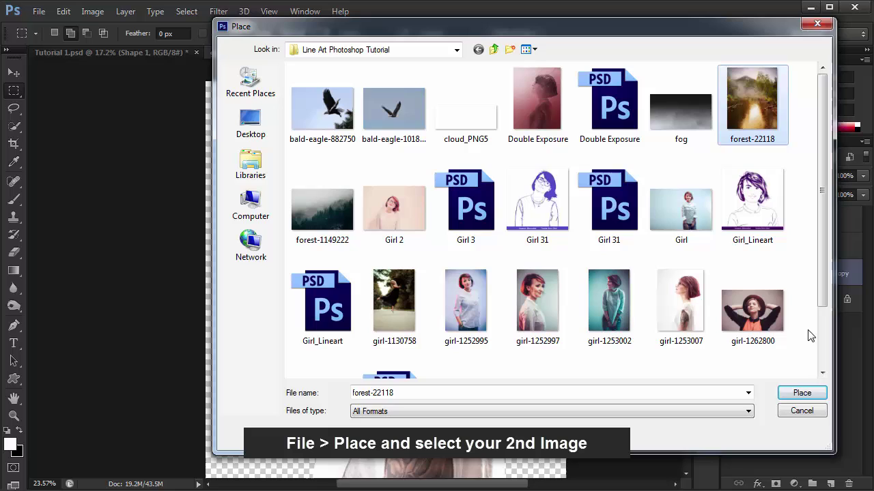
pyautogui.click(803, 394)
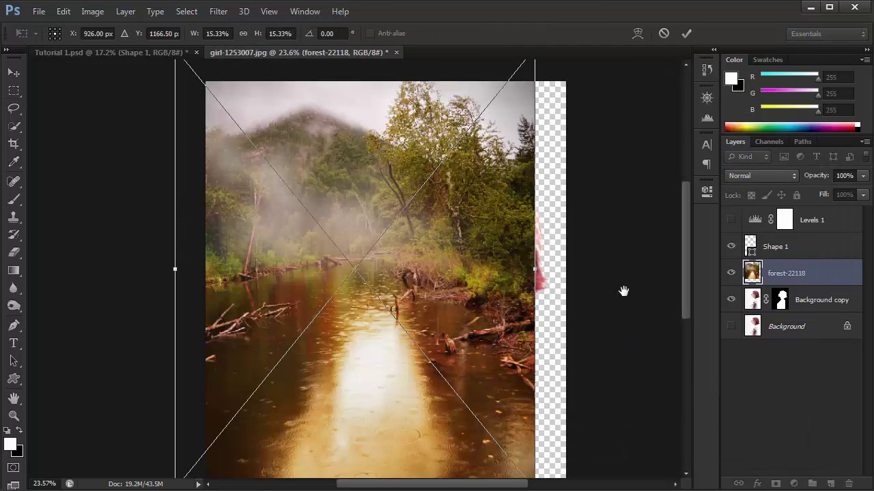
pyautogui.scroll(-3, 623, 292)
pyautogui.moveTo(443, 104); pyautogui.dragTo(522, 11)
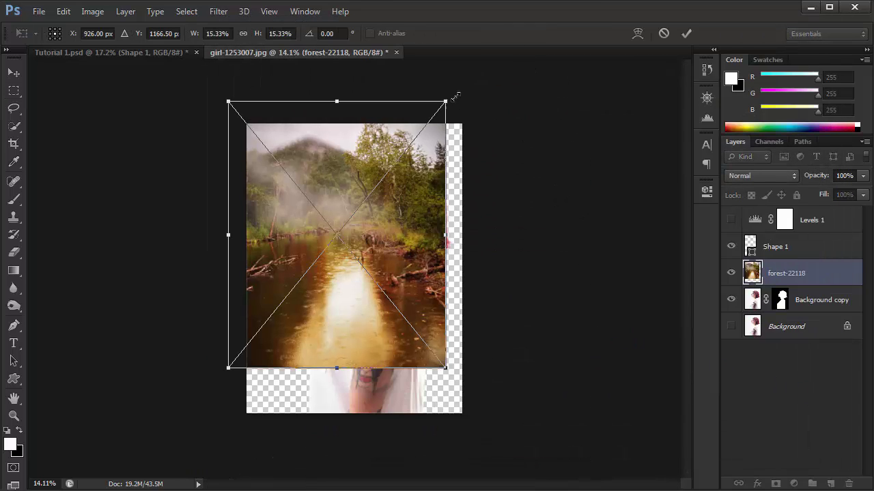
pyautogui.moveTo(479, 155); pyautogui.dragTo(464, 236)
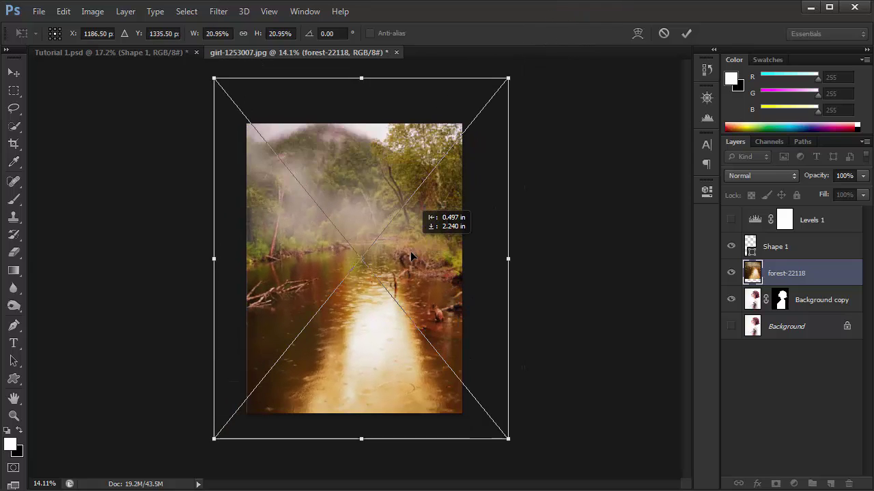
# - Commit the forest placement, copy the silhouette mask onto it and unlink the mask
pyautogui.click(686, 33)
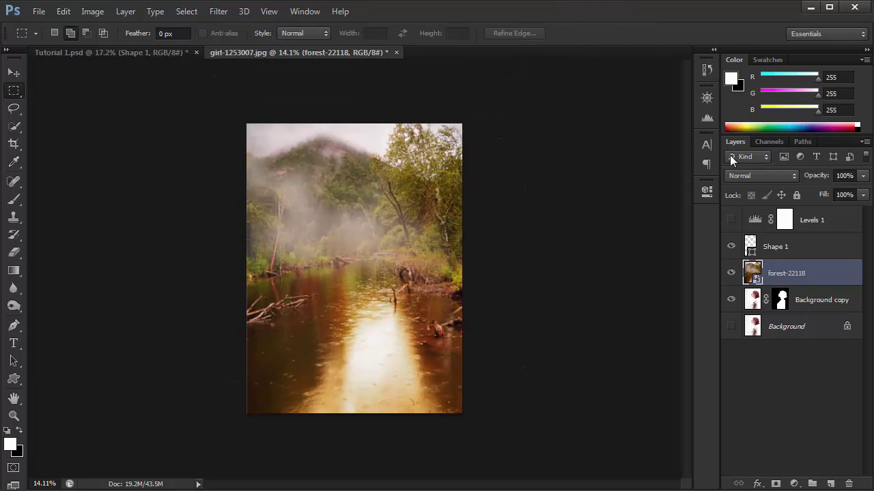
pyautogui.click(780, 301)
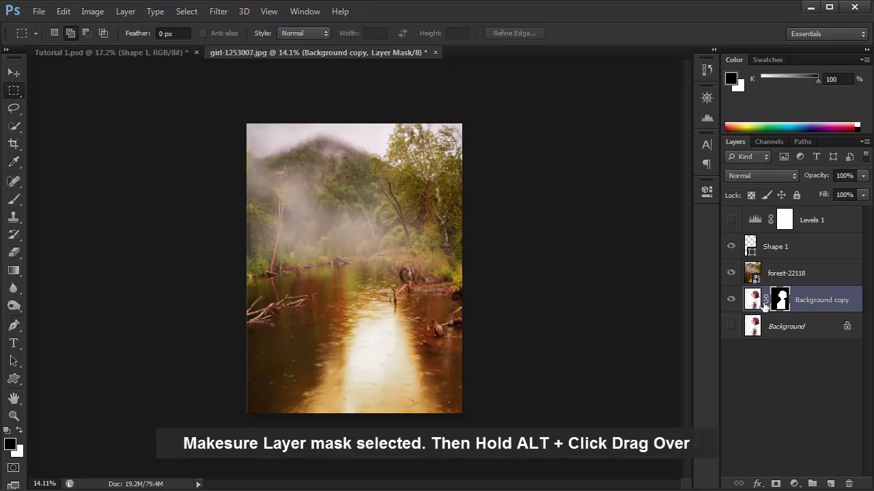
pyautogui.click(780, 305)
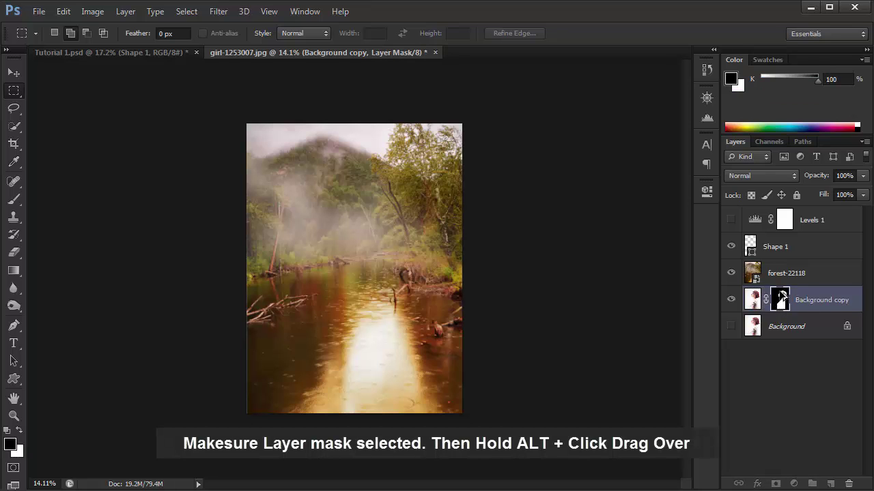
pyautogui.moveTo(781, 300); pyautogui.dragTo(782, 274)
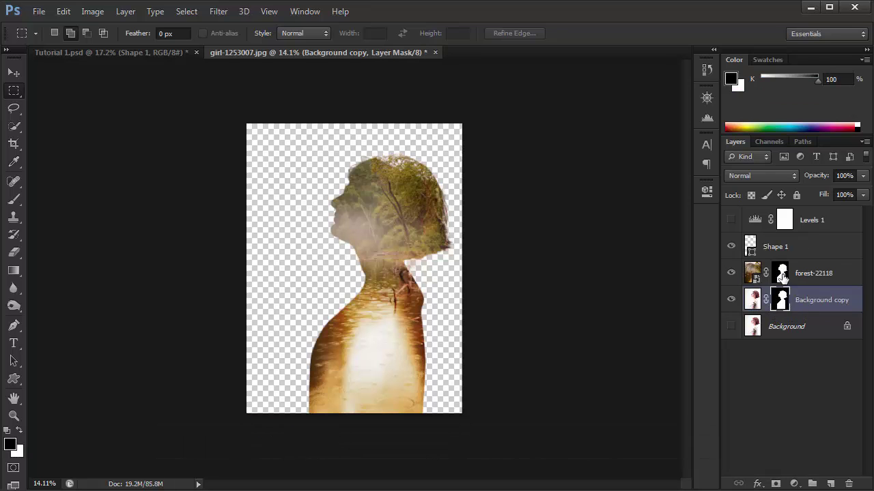
pyautogui.click(753, 273)
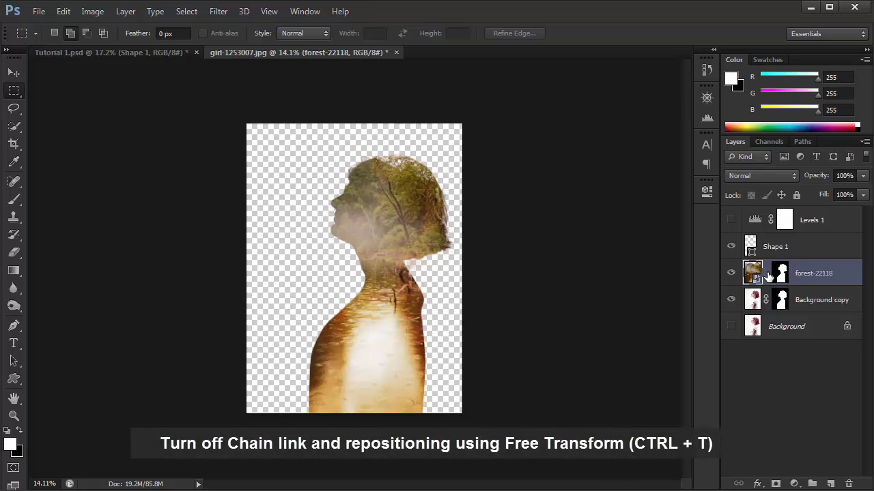
# - Free Transform the forest to about 27% and reposition it inside the girl's profile
pyautogui.click(19, 74)
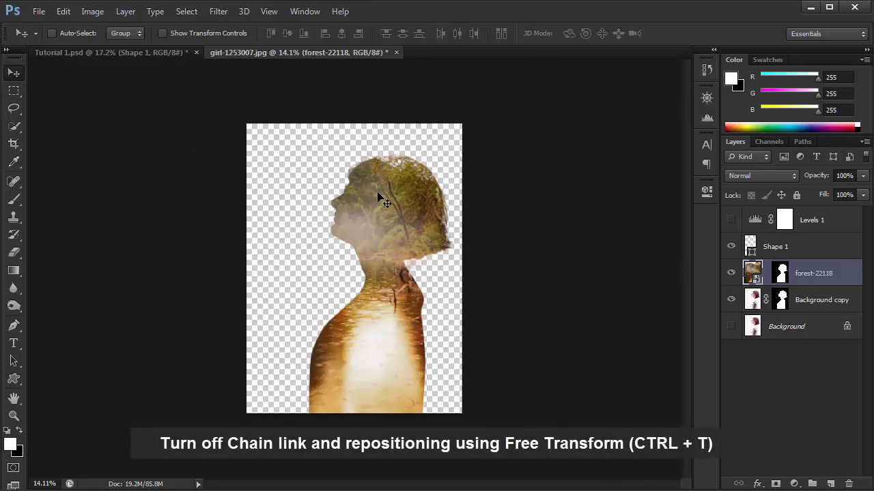
pyautogui.click(63, 11)
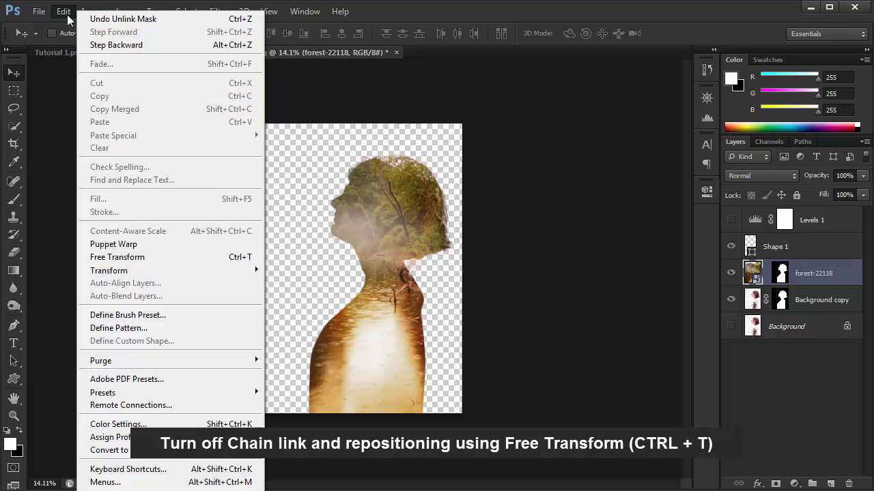
pyautogui.click(141, 254)
pyautogui.moveTo(509, 87); pyautogui.dragTo(523, 64)
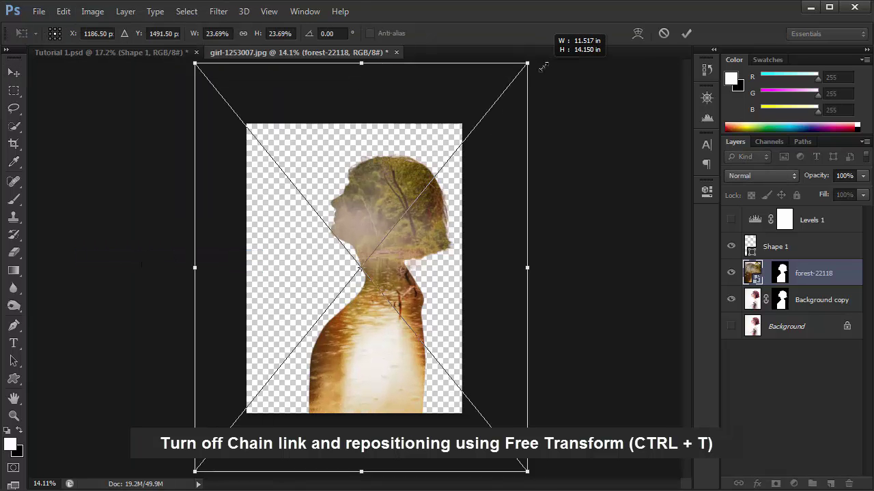
pyautogui.moveTo(376, 202)
pyautogui.mouseDown()
pyautogui.moveTo(428, 228)
pyautogui.moveTo(366, 202)
pyautogui.mouseUp()
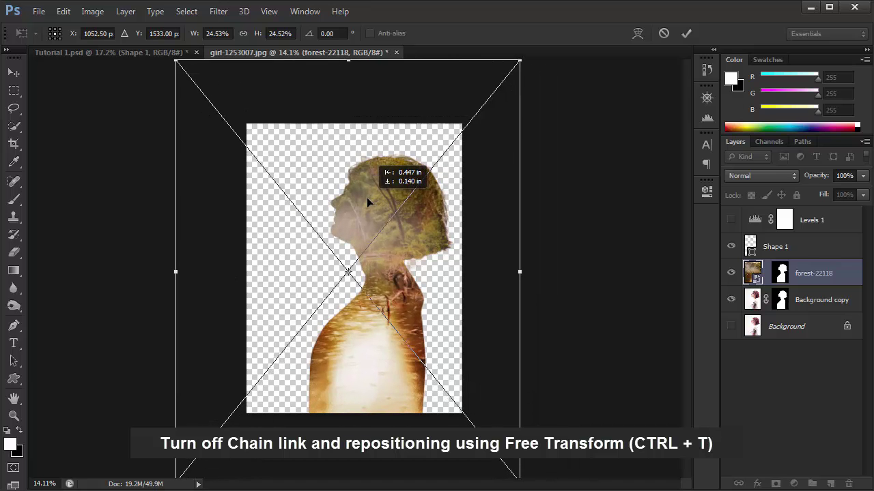
pyautogui.moveTo(367, 201); pyautogui.dragTo(381, 198)
pyautogui.moveTo(548, 49); pyautogui.dragTo(564, 36)
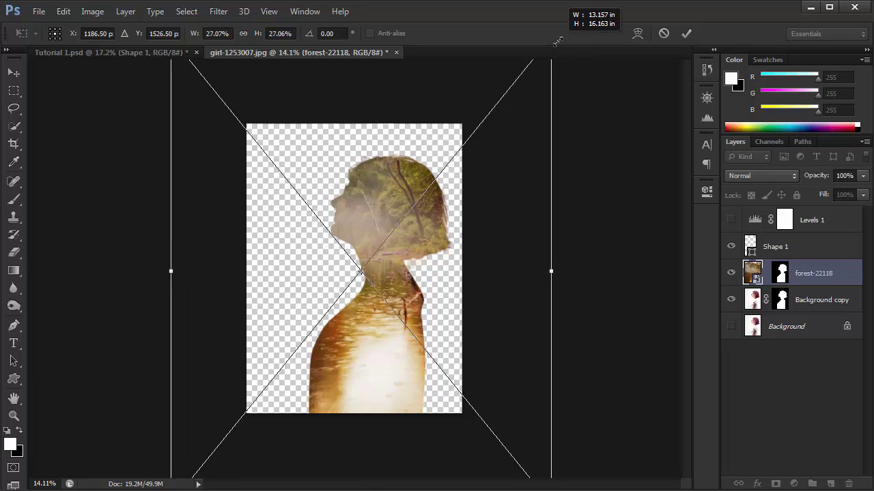
pyautogui.moveTo(434, 203); pyautogui.dragTo(432, 216)
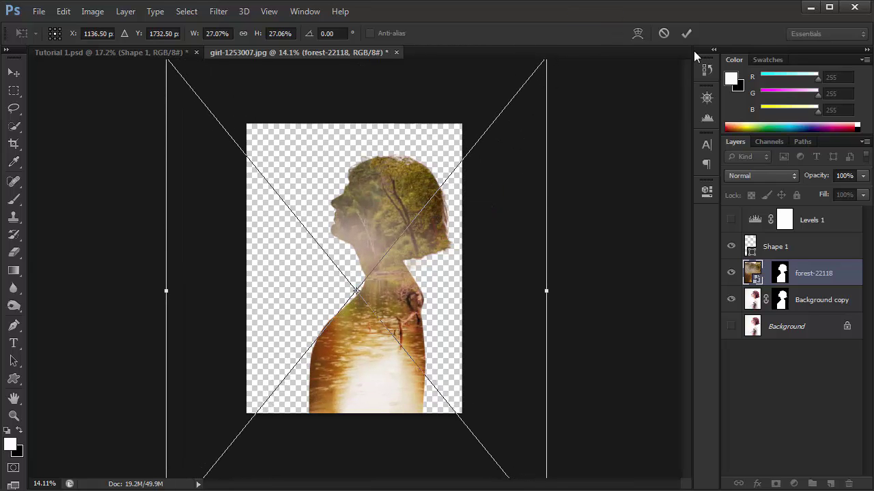
pyautogui.moveTo(383, 255); pyautogui.dragTo(381, 254)
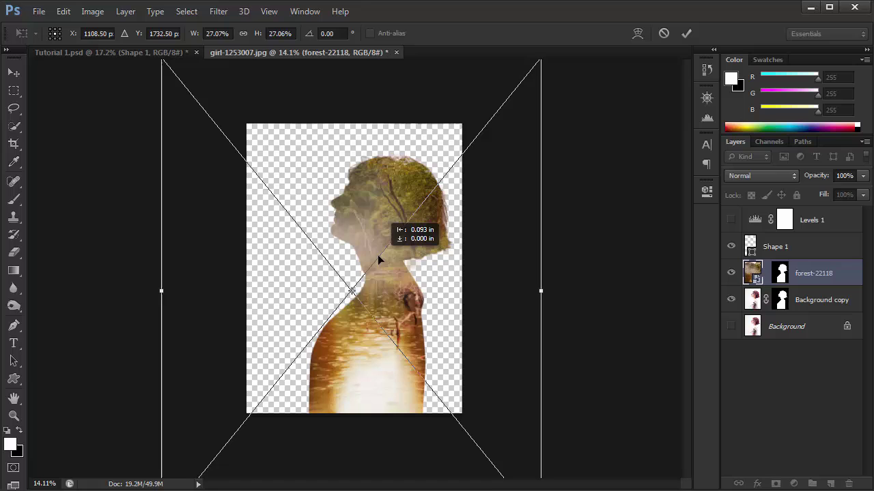
pyautogui.click(689, 34)
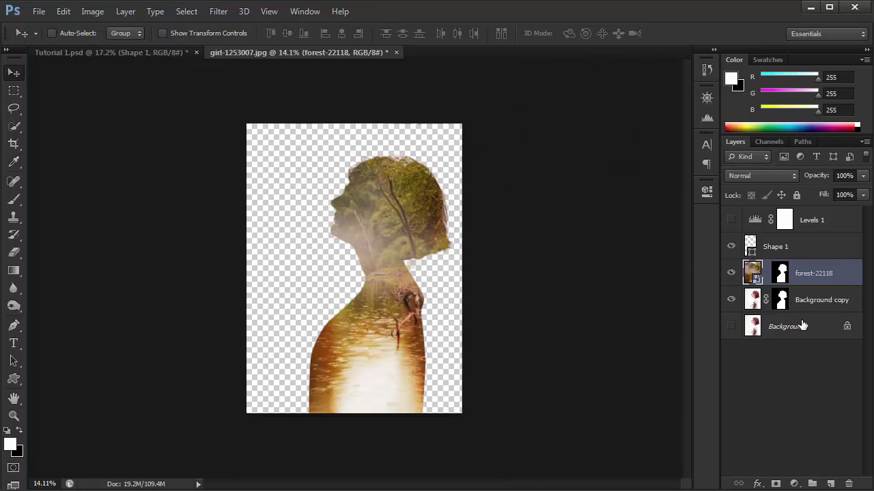
# - Add a new Layer 1 above Background and fill it white with the Paint Bucket
pyautogui.click(803, 326)
pyautogui.click(828, 484)
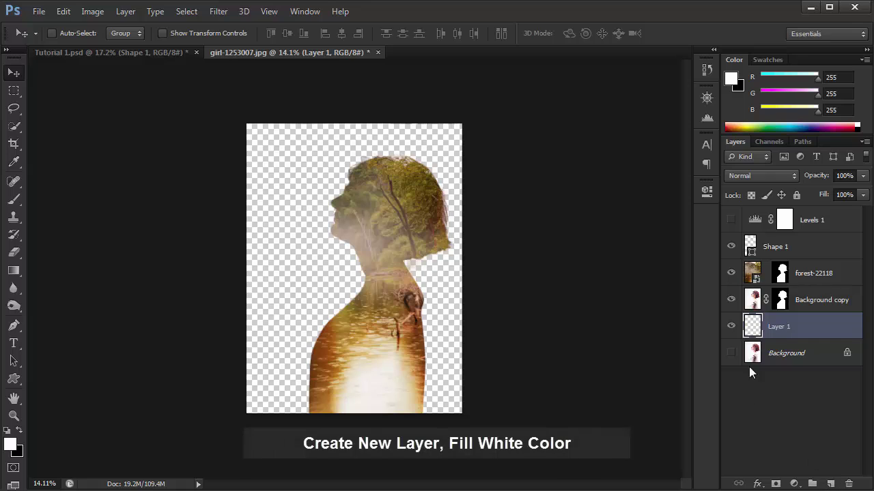
pyautogui.click(20, 274)
pyautogui.click(87, 281)
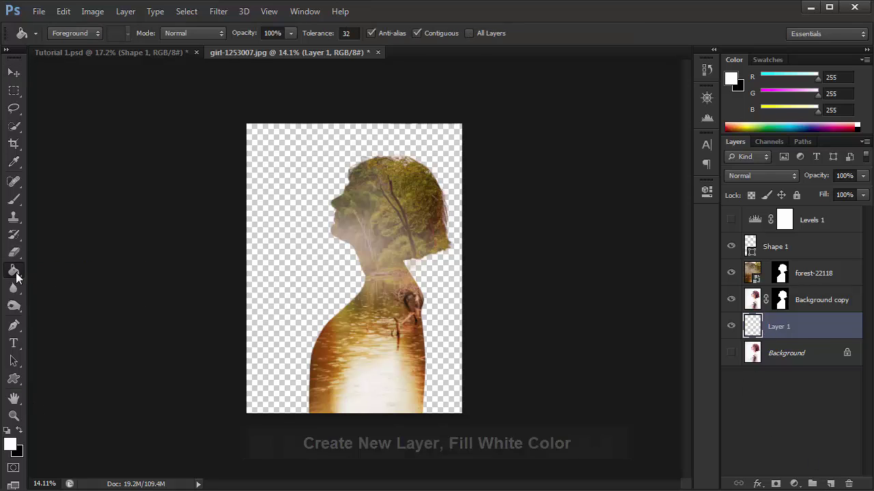
pyautogui.click(282, 255)
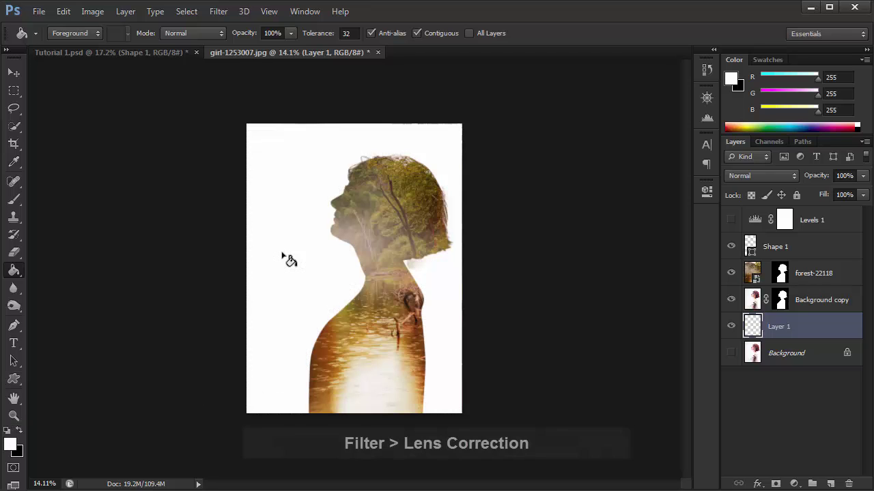
# - Apply a Lens Correction vignette to Layer 1 with amount -33 and midpoint +31
pyautogui.click(219, 12)
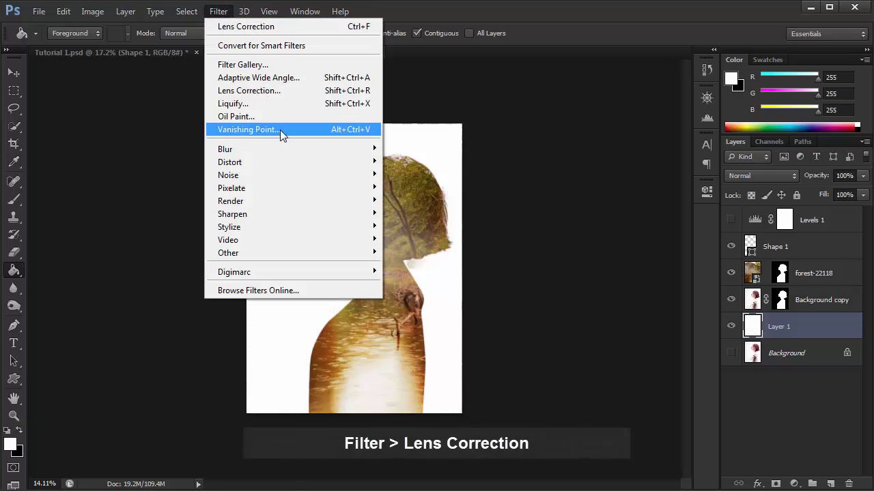
pyautogui.click(312, 92)
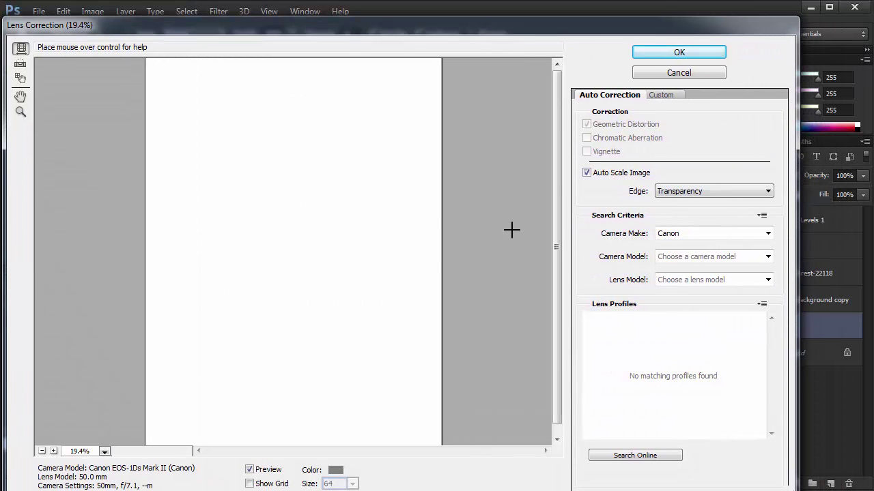
pyautogui.moveTo(468, 32); pyautogui.dragTo(478, 22)
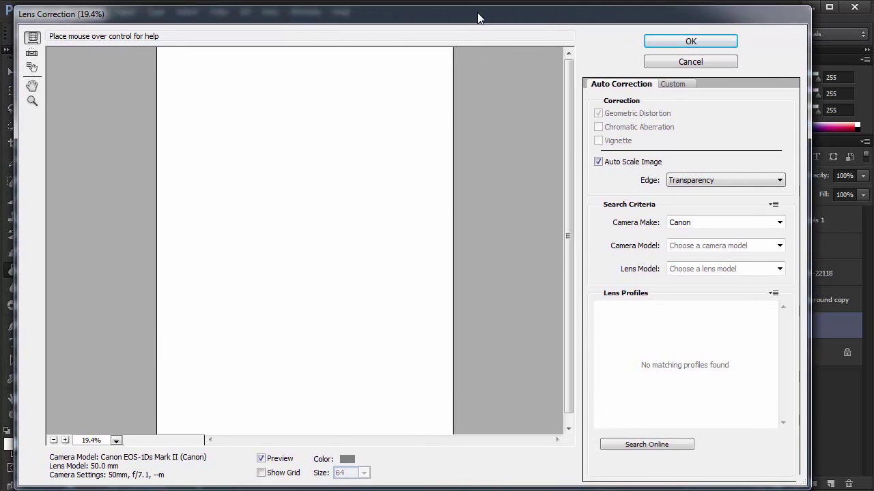
pyautogui.click(672, 84)
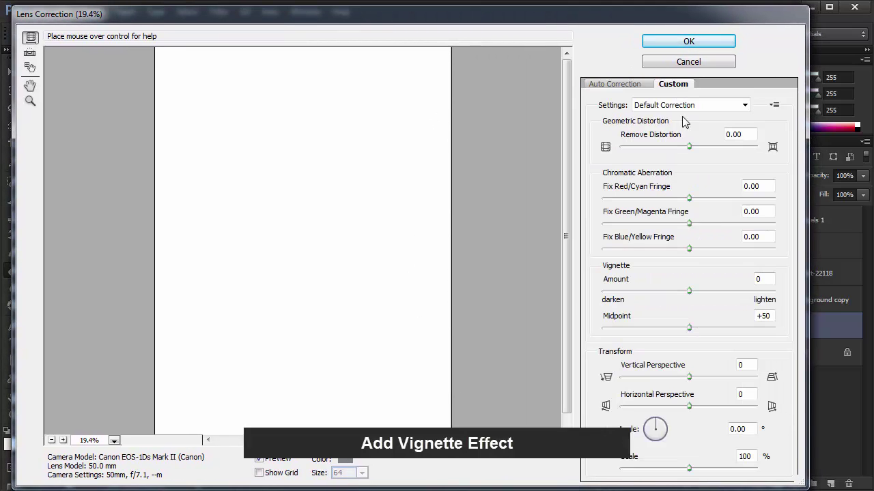
pyautogui.click(688, 291)
pyautogui.moveTo(674, 299); pyautogui.dragTo(641, 309)
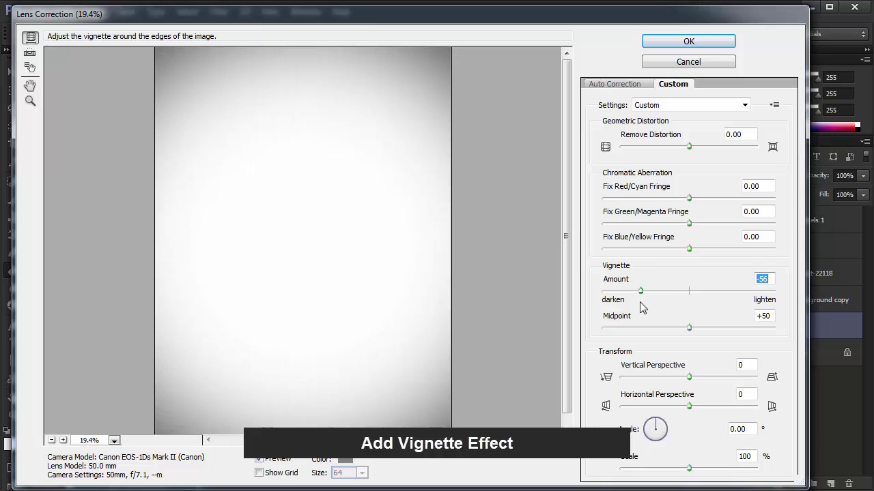
pyautogui.moveTo(688, 328)
pyautogui.mouseDown()
pyautogui.moveTo(713, 328)
pyautogui.moveTo(678, 338)
pyautogui.moveTo(657, 329)
pyautogui.mouseUp()
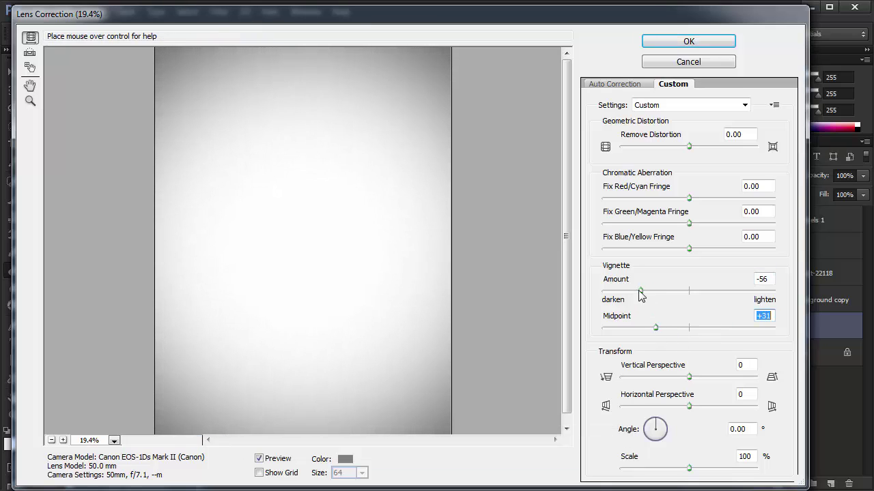
pyautogui.moveTo(642, 291); pyautogui.dragTo(663, 295)
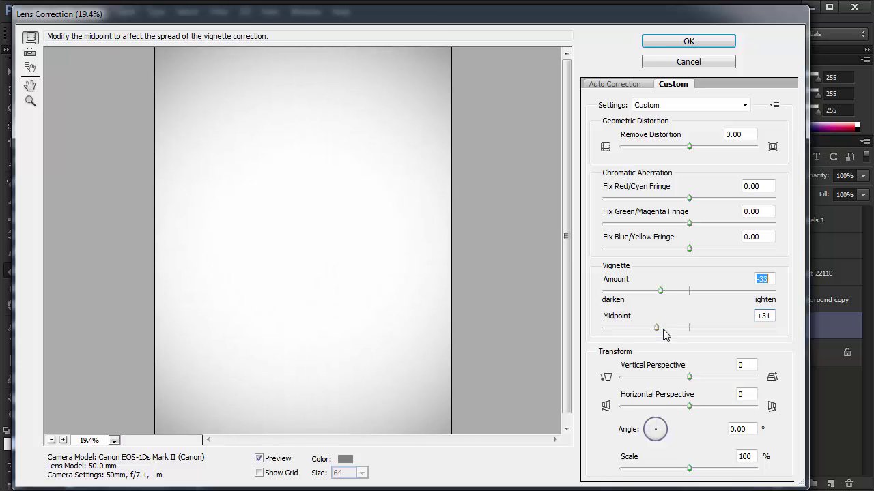
pyautogui.click(709, 41)
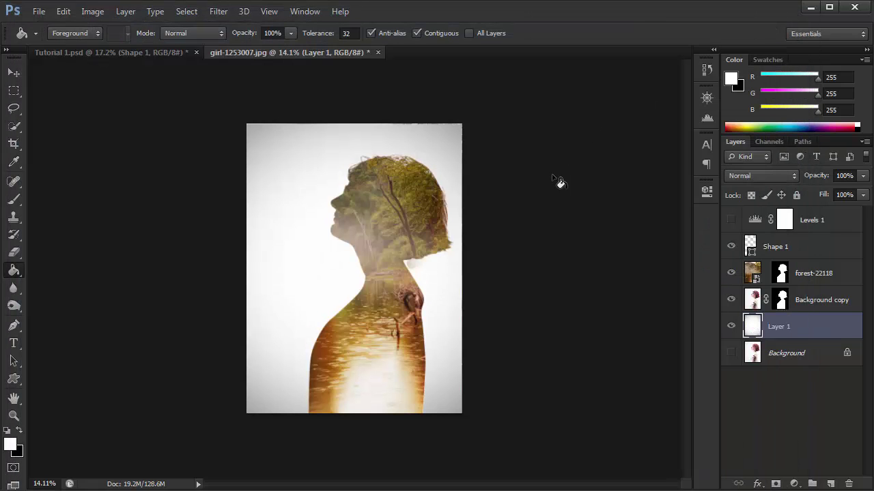
# - Add a colorized Hue/Saturation layer above forest-22118 at hue 219 and saturation 19
pyautogui.click(799, 280)
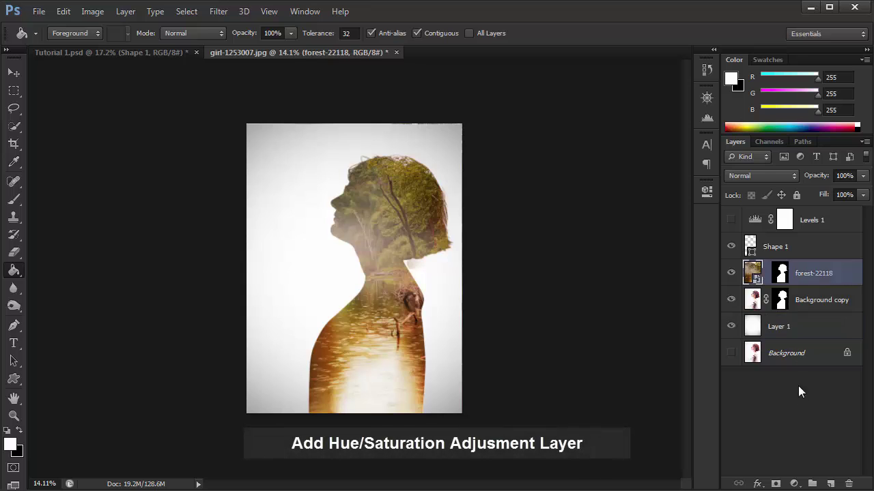
pyautogui.click(795, 484)
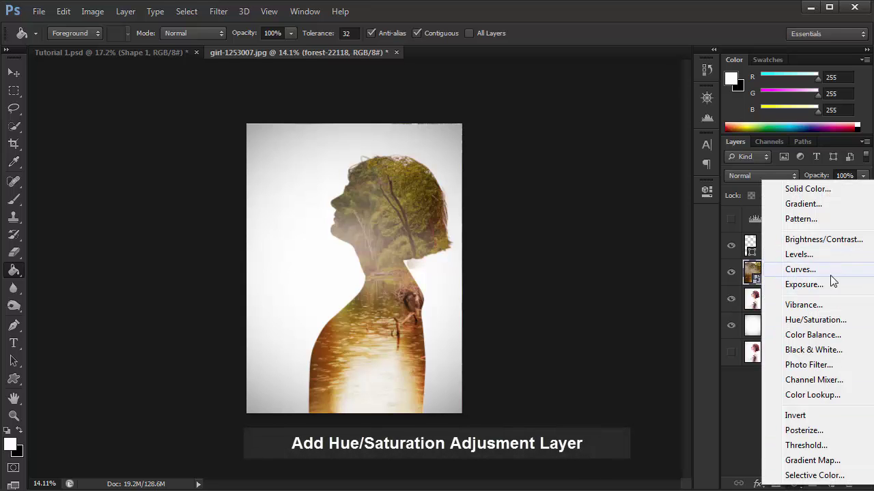
pyautogui.click(827, 321)
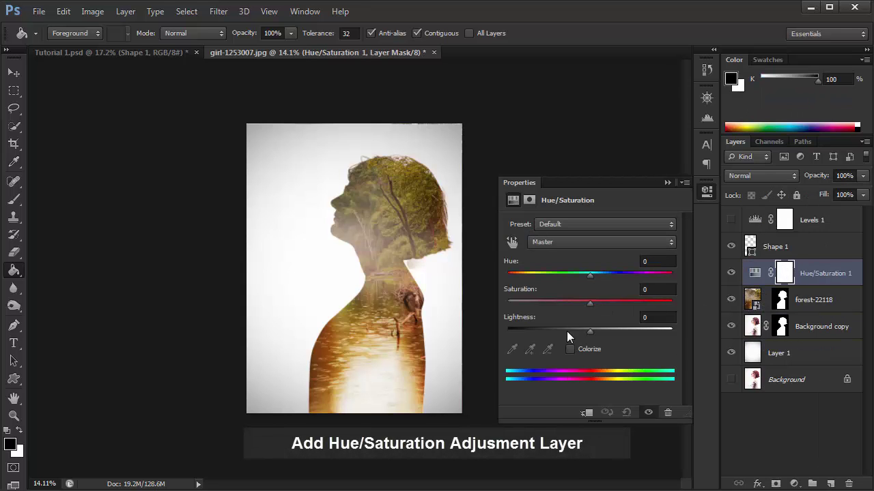
pyautogui.click(570, 349)
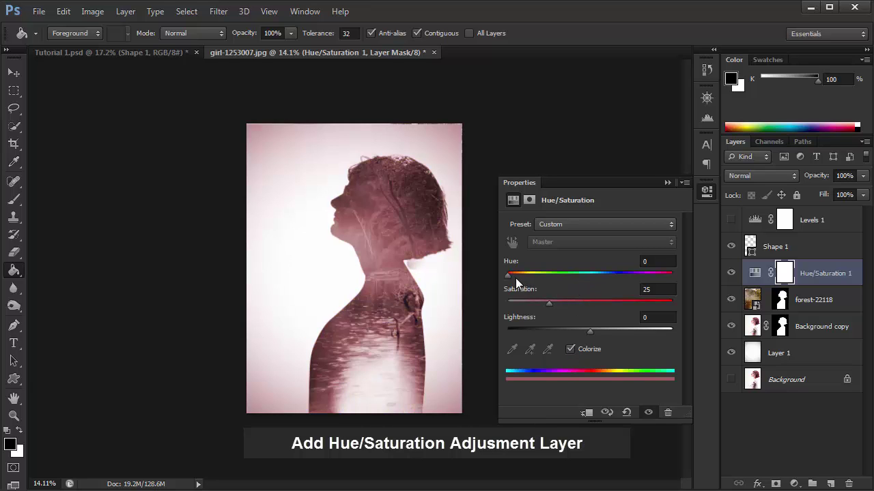
pyautogui.moveTo(515, 277)
pyautogui.mouseDown()
pyautogui.moveTo(620, 273)
pyautogui.moveTo(598, 279)
pyautogui.moveTo(617, 281)
pyautogui.moveTo(609, 292)
pyautogui.mouseUp()
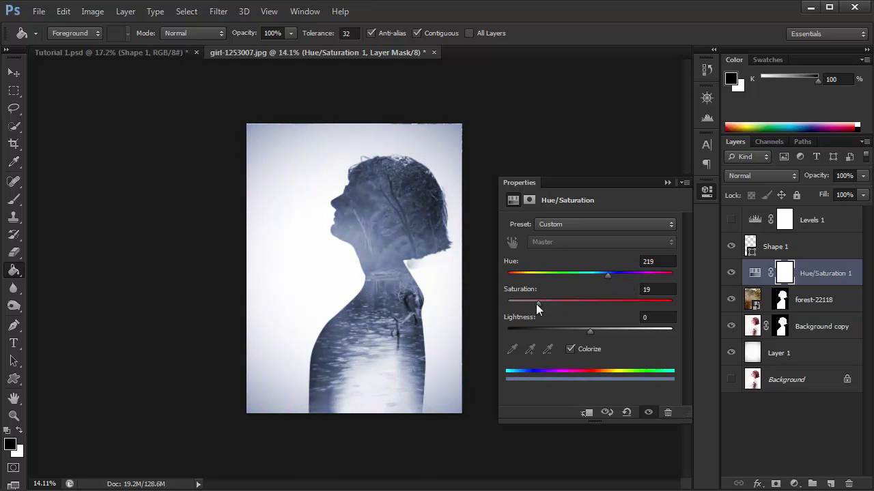
pyautogui.moveTo(536, 305)
pyautogui.mouseDown()
pyautogui.moveTo(524, 304)
pyautogui.moveTo(550, 303)
pyautogui.mouseUp()
pyautogui.click(668, 182)
pyautogui.click(823, 304)
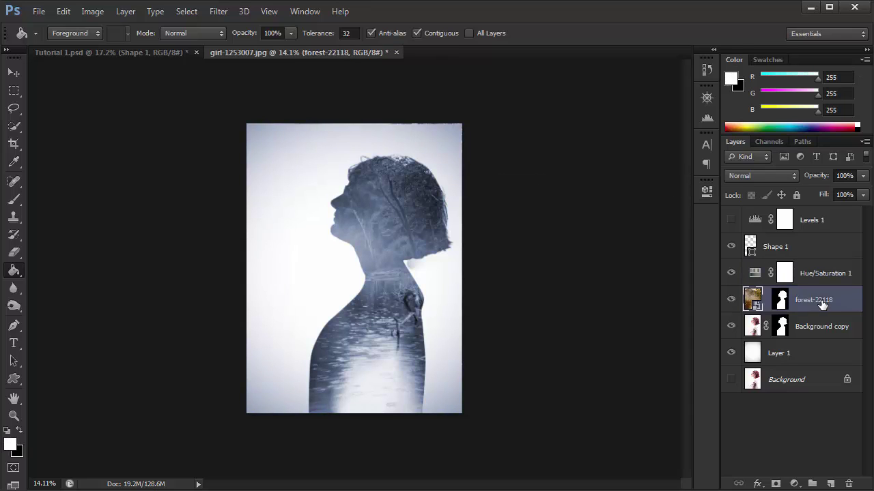
pyautogui.click(819, 356)
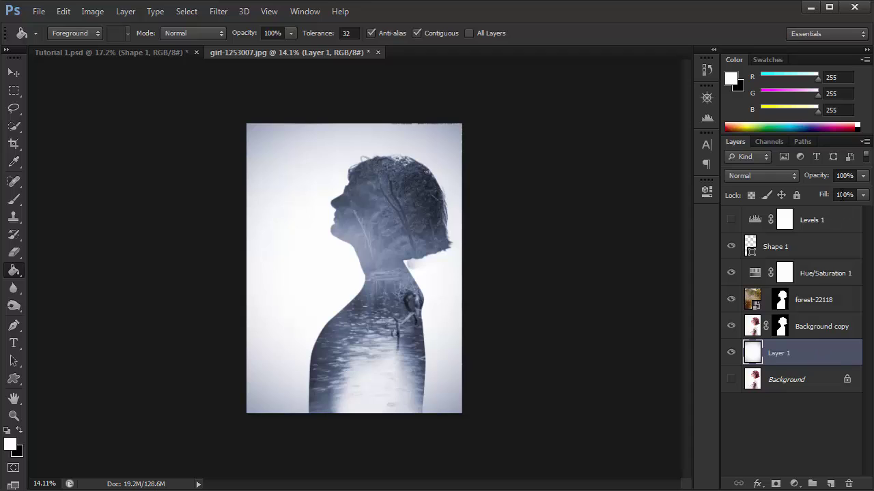
pyautogui.click(803, 305)
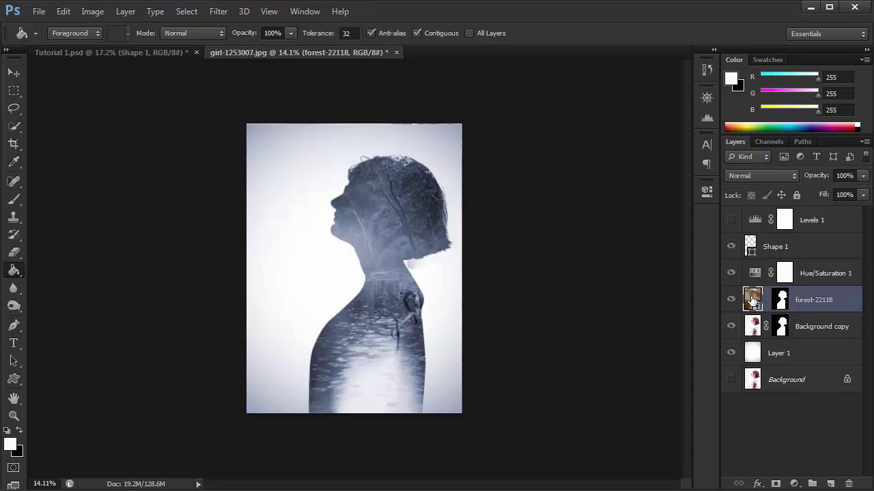
# - Paint black on the forest-22118 layer mask to clear the forest from the girl's face
pyautogui.click(780, 303)
pyautogui.press('x')
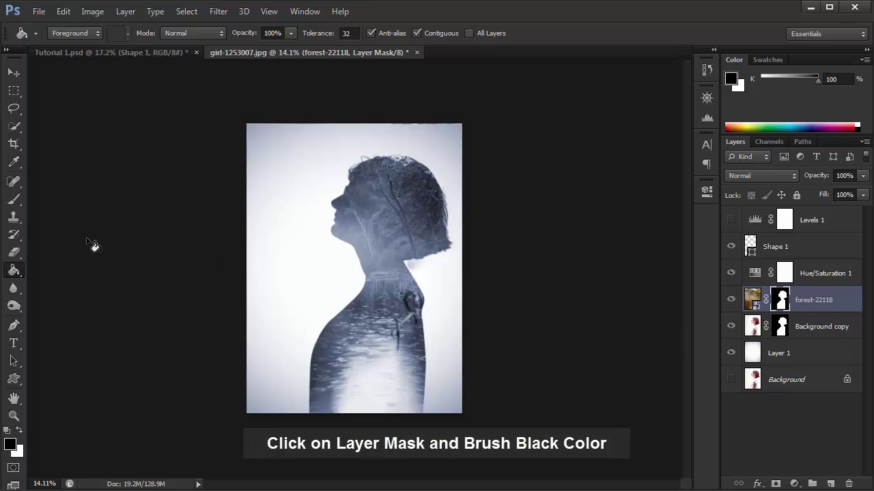
pyautogui.click(18, 206)
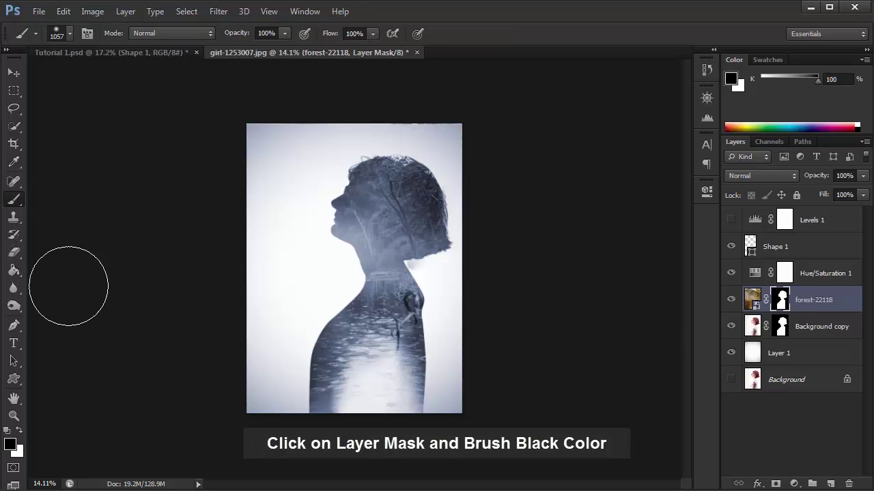
pyautogui.moveTo(373, 201)
pyautogui.mouseDown()
pyautogui.moveTo(423, 238)
pyautogui.moveTo(433, 284)
pyautogui.mouseUp()
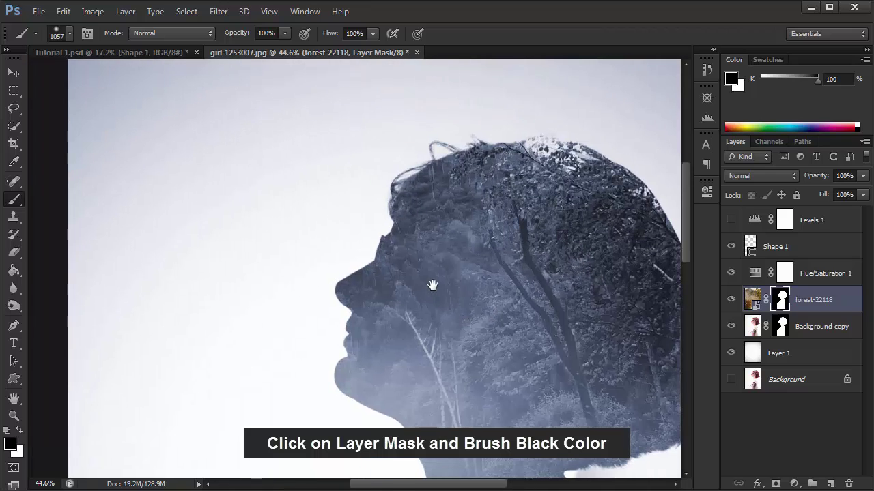
pyautogui.moveTo(305, 279); pyautogui.dragTo(210, 307)
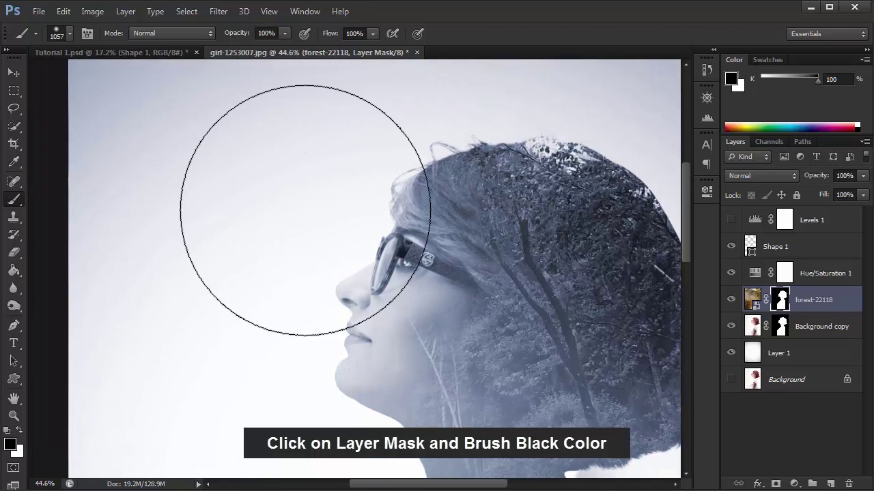
# - Lower the brush opacity to 39% and bring the neck area into view
pyautogui.scroll(-3, 307, 232)
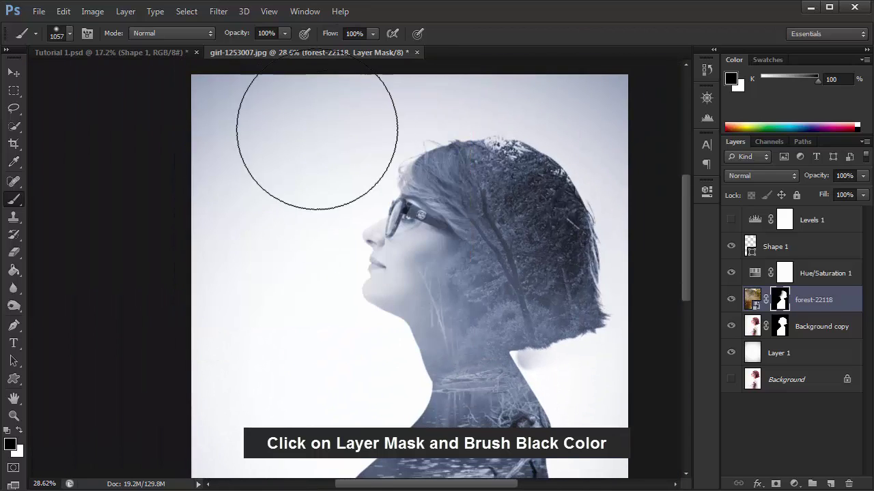
pyautogui.click(283, 33)
pyautogui.moveTo(279, 46); pyautogui.dragTo(242, 50)
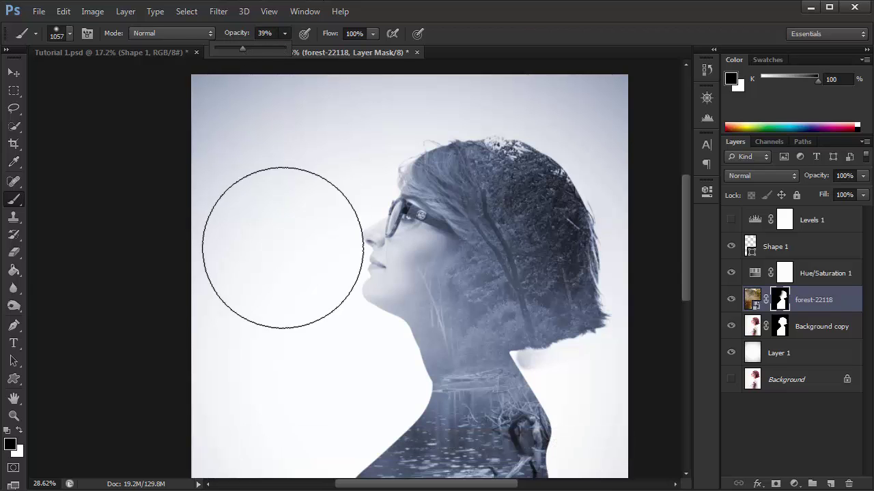
pyautogui.moveTo(312, 226); pyautogui.dragTo(325, 116)
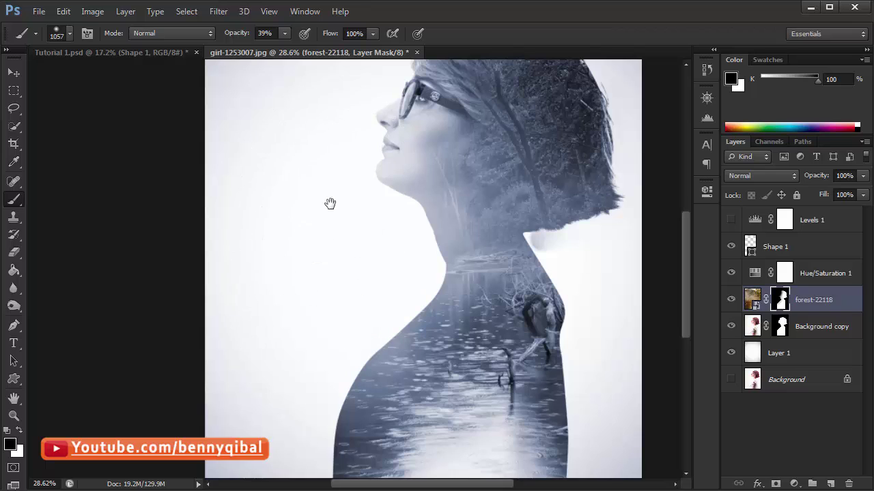
pyautogui.moveTo(330, 203); pyautogui.dragTo(263, 322)
pyautogui.moveTo(278, 226); pyautogui.dragTo(283, 182)
pyautogui.moveTo(250, 362); pyautogui.dragTo(249, 275)
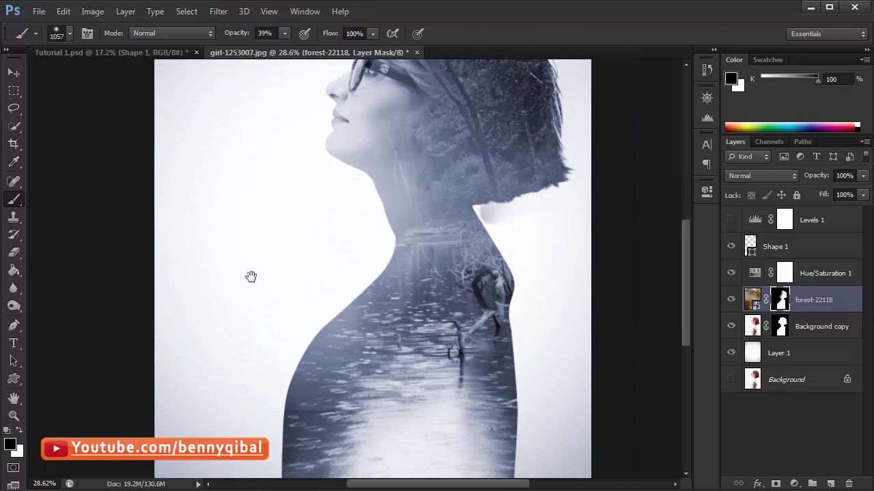
pyautogui.scroll(2, 312, 230)
pyautogui.moveTo(369, 243); pyautogui.dragTo(362, 240)
pyautogui.scroll(2, 343, 269)
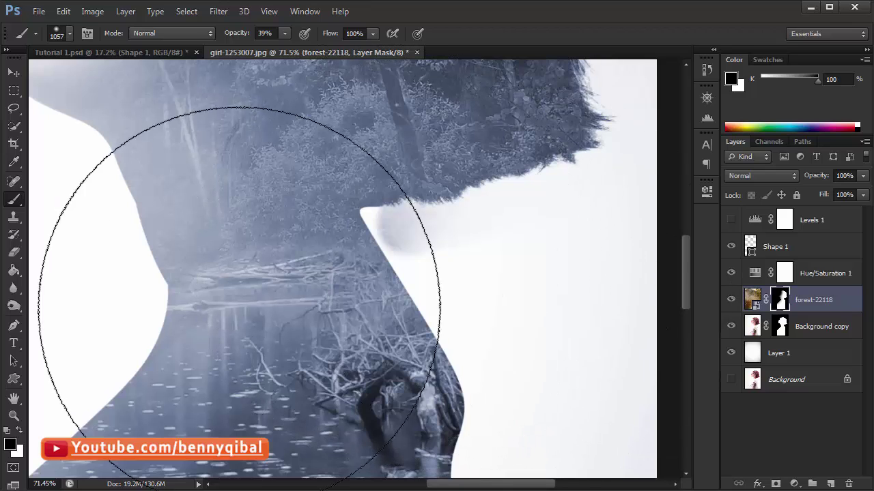
# - Shrink the brush to 55 px and touch up the mask beside the shoulder corner and neck edge
pyautogui.rightClick(343, 214)
pyautogui.moveTo(475, 248); pyautogui.dragTo(433, 248)
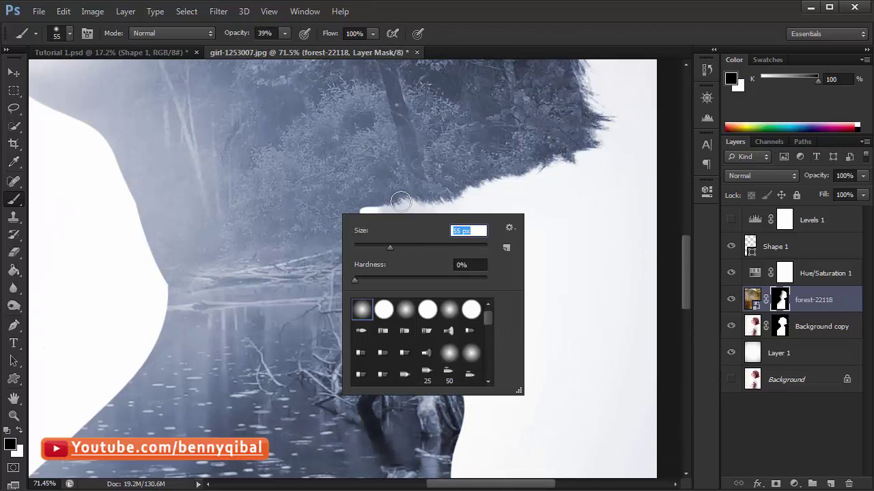
pyautogui.click(558, 49)
pyautogui.scroll(2, 265, 250)
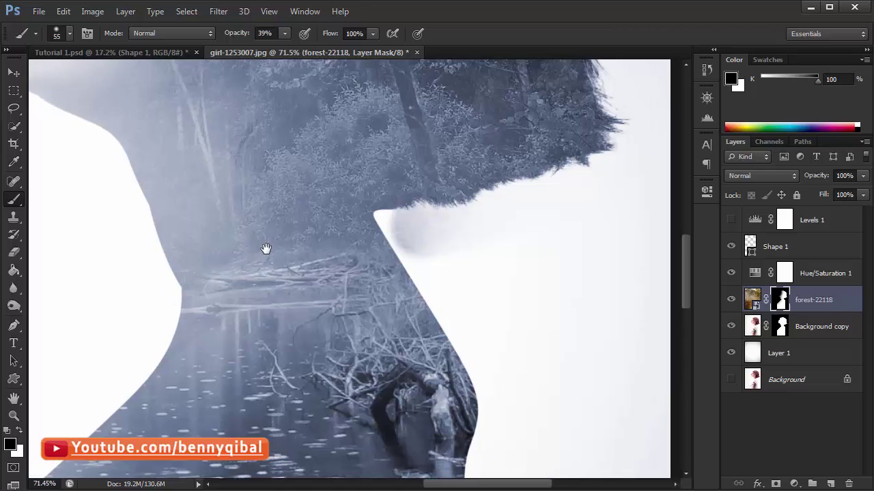
pyautogui.scroll(2, 347, 277)
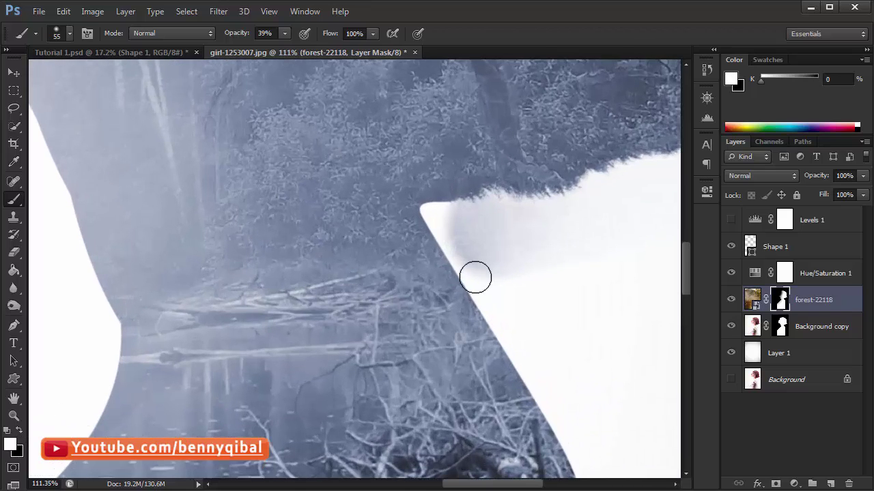
pyautogui.hscroll(2, 444, 266)
pyautogui.moveTo(406, 251)
pyautogui.mouseDown()
pyautogui.moveTo(433, 258)
pyautogui.moveTo(428, 280)
pyautogui.mouseUp()
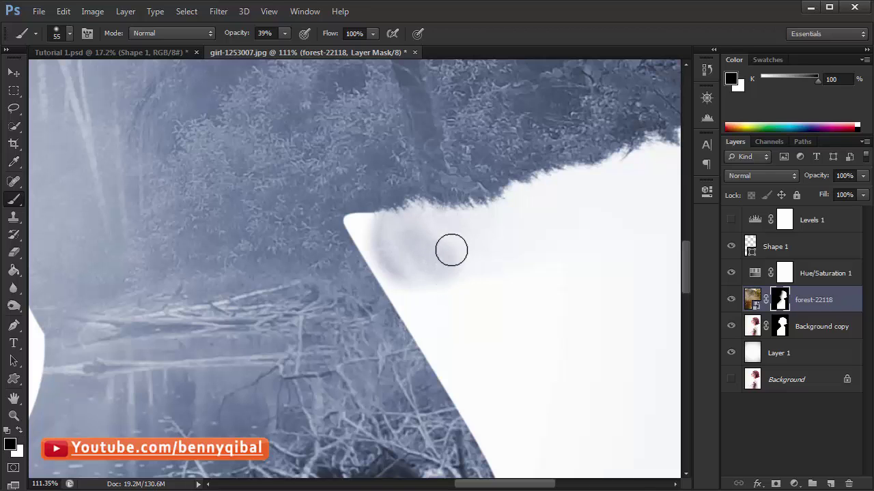
pyautogui.moveTo(451, 250)
pyautogui.mouseDown()
pyautogui.moveTo(419, 259)
pyautogui.moveTo(394, 249)
pyautogui.mouseUp()
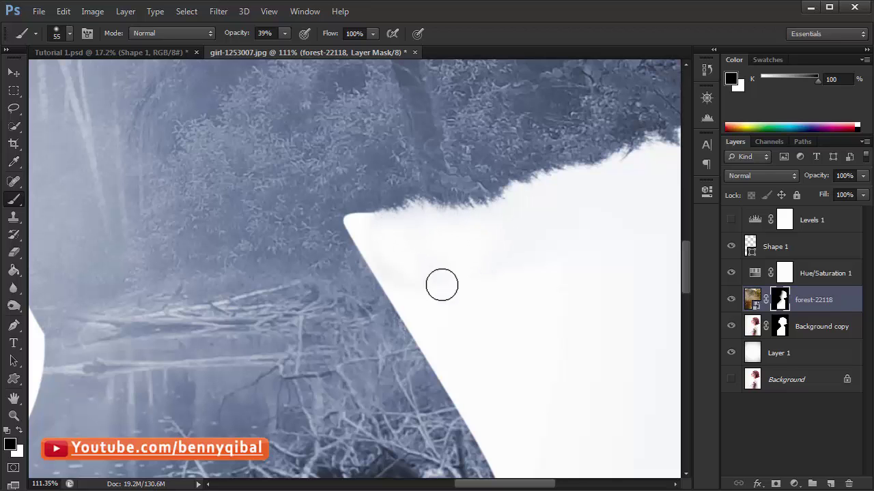
pyautogui.scroll(-2, 499, 289)
pyautogui.scroll(-2, 503, 228)
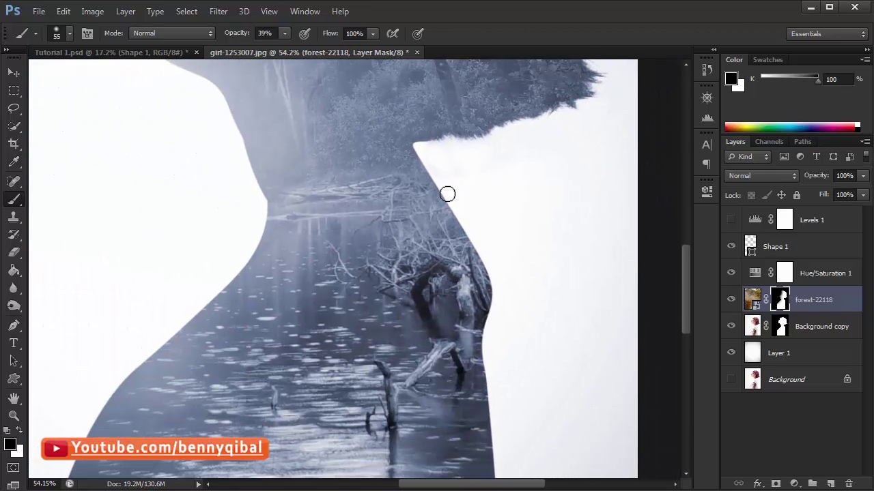
# - Enlarge the brush and fade the forest along the shoulder's left edge into the background
pyautogui.rightClick(486, 213)
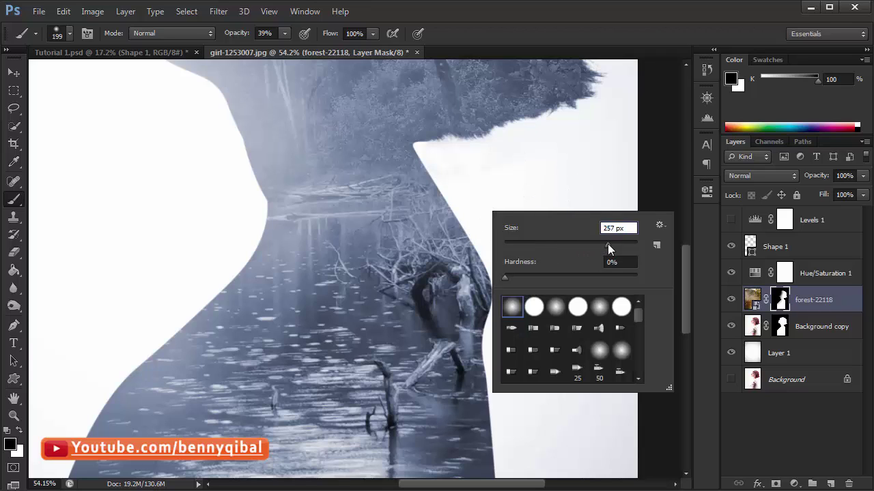
pyautogui.moveTo(607, 244); pyautogui.dragTo(623, 249)
pyautogui.press('Return')
pyautogui.moveTo(485, 280); pyautogui.dragTo(404, 300)
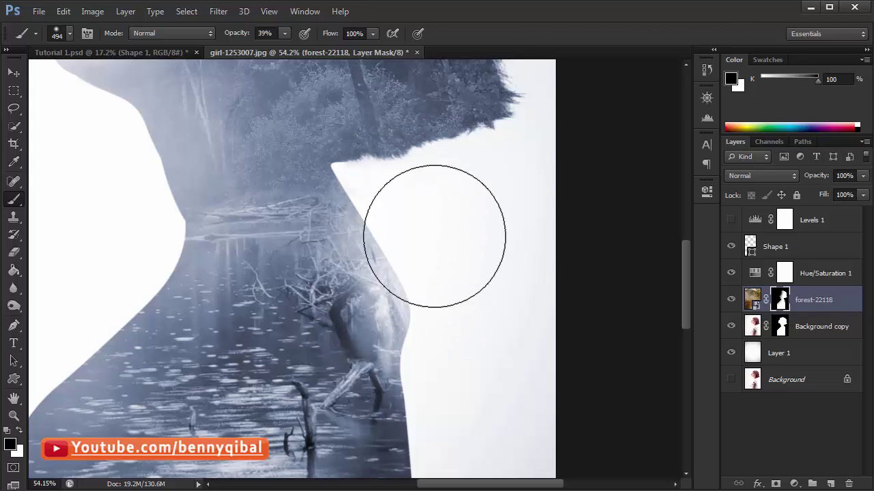
pyautogui.scroll(-3, 434, 236)
pyautogui.moveTo(480, 291); pyautogui.dragTo(480, 238)
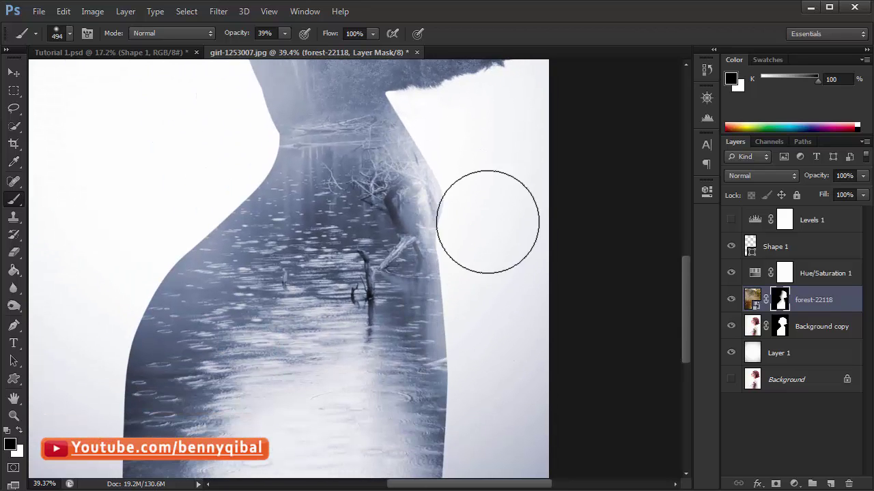
pyautogui.moveTo(507, 388); pyautogui.dragTo(474, 228)
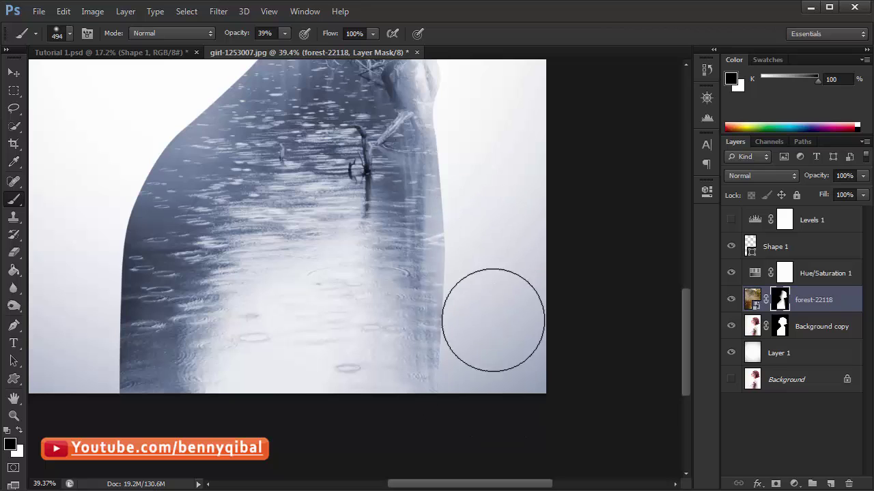
pyautogui.moveTo(497, 189); pyautogui.dragTo(573, 235)
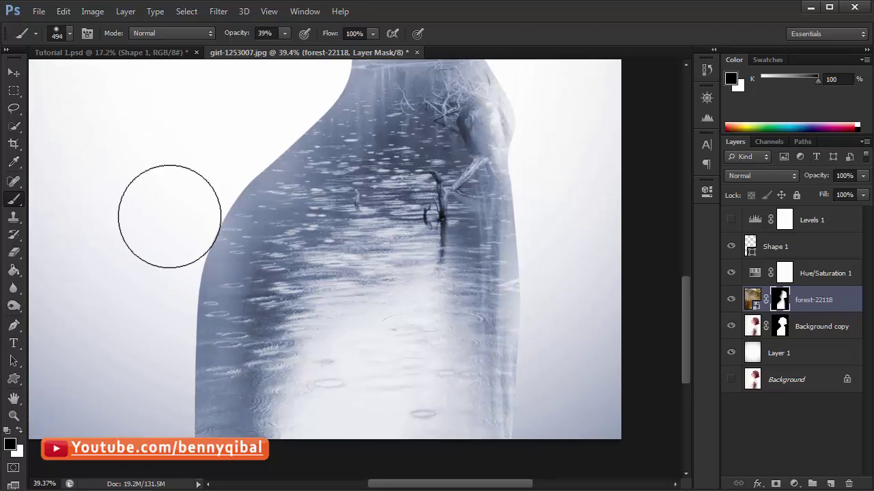
pyautogui.moveTo(169, 216)
pyautogui.mouseDown()
pyautogui.moveTo(211, 156)
pyautogui.moveTo(219, 163)
pyautogui.moveTo(182, 211)
pyautogui.moveTo(172, 292)
pyautogui.mouseUp()
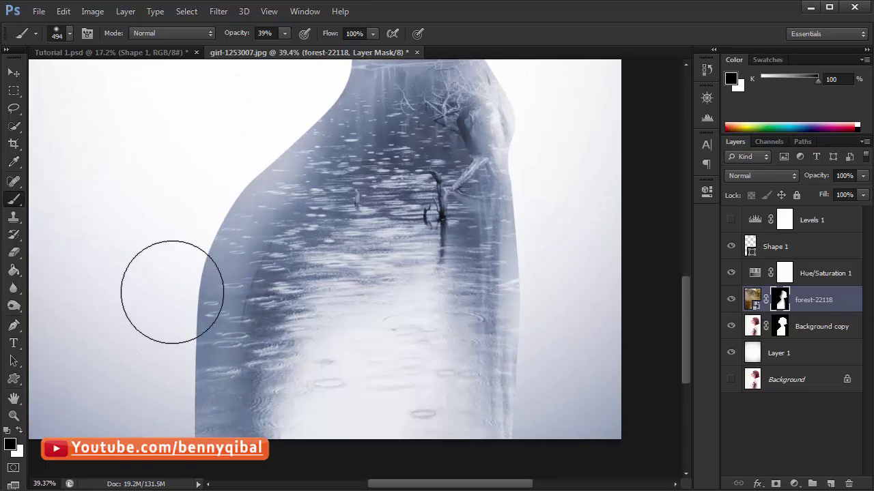
pyautogui.moveTo(259, 220); pyautogui.dragTo(246, 378)
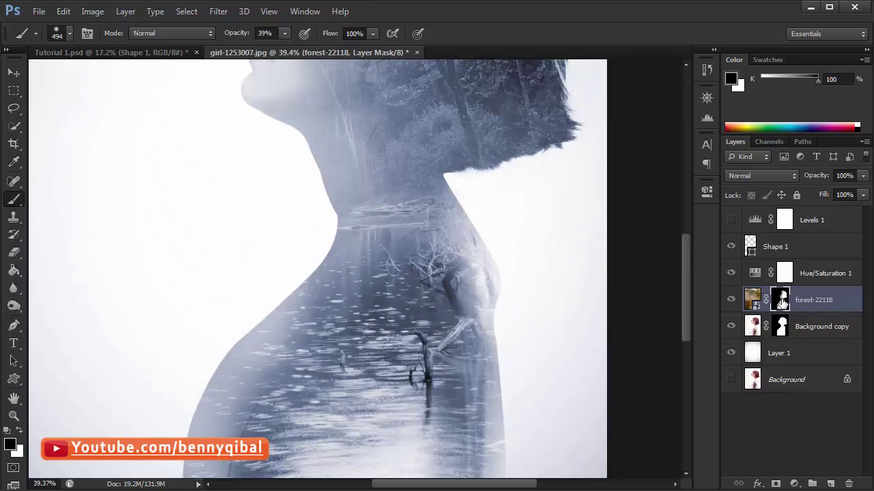
pyautogui.click(782, 336)
pyautogui.click(785, 301)
pyautogui.moveTo(387, 220); pyautogui.dragTo(394, 333)
pyautogui.moveTo(271, 193); pyautogui.dragTo(281, 302)
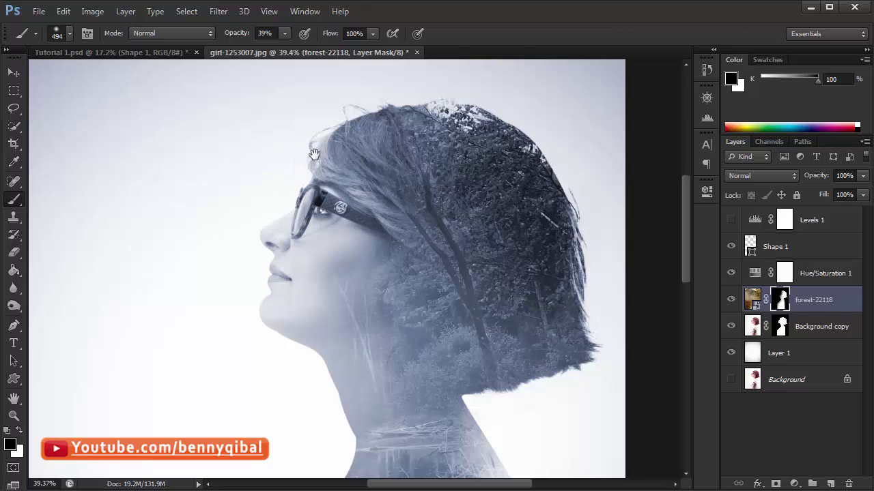
pyautogui.moveTo(314, 154); pyautogui.dragTo(258, 233)
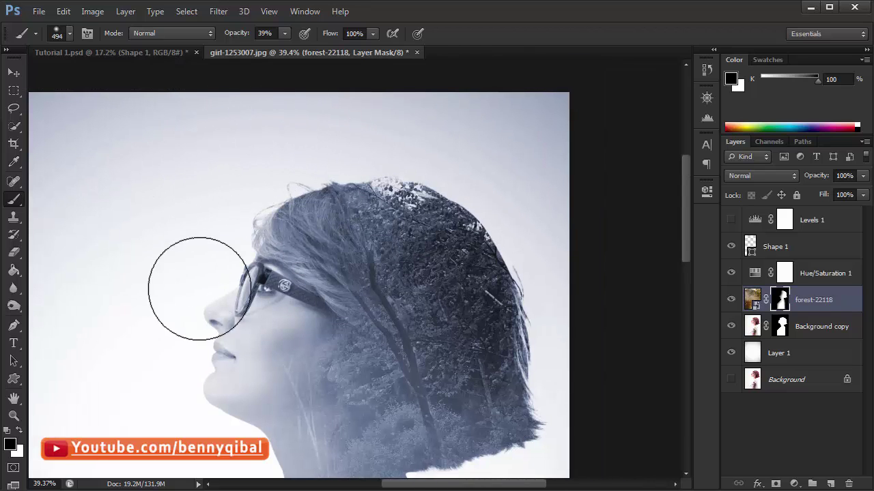
pyautogui.moveTo(199, 288); pyautogui.dragTo(284, 168)
pyautogui.scroll(-3, 331, 304)
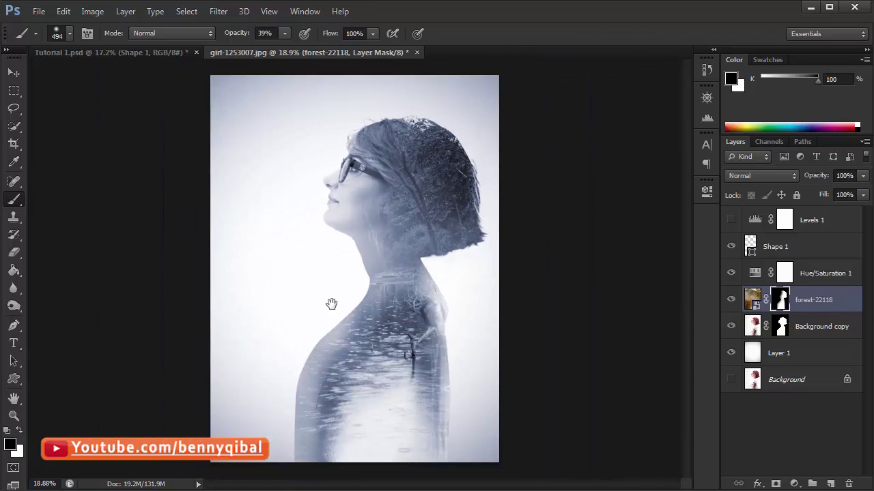
pyautogui.scroll(2, 351, 351)
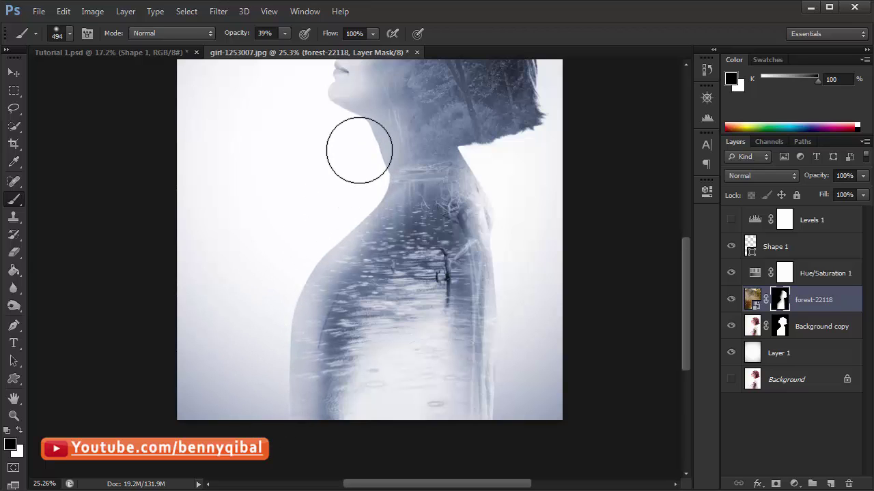
pyautogui.moveTo(328, 242)
pyautogui.mouseDown()
pyautogui.moveTo(303, 239)
pyautogui.moveTo(307, 276)
pyautogui.mouseUp()
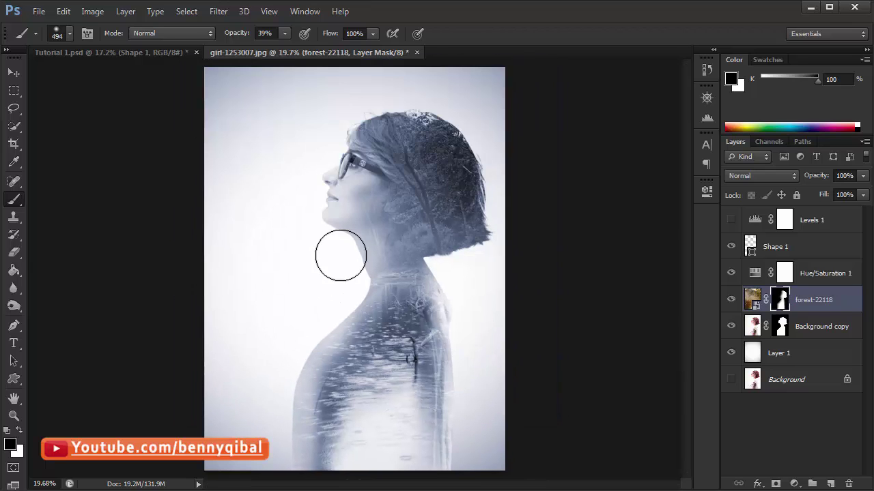
pyautogui.click(13, 73)
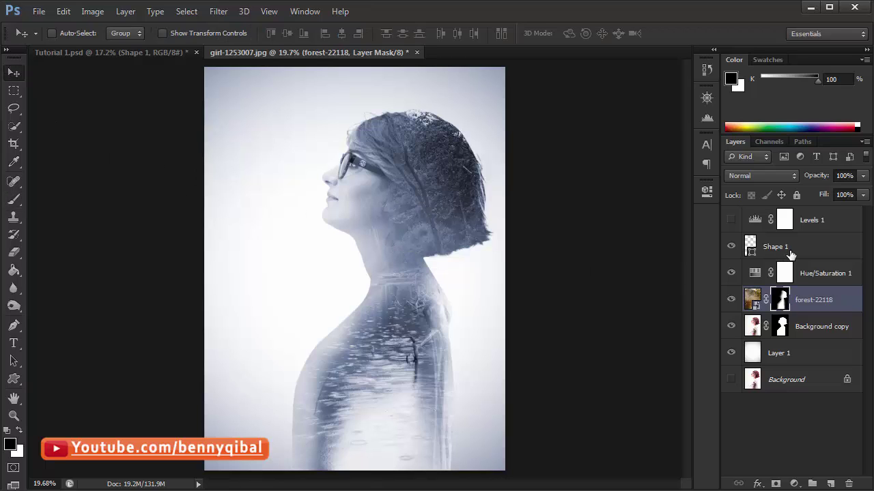
# - Add Layer 2 above Shape 1 and fill it with a white-to-black diagonal gradient
pyautogui.click(825, 250)
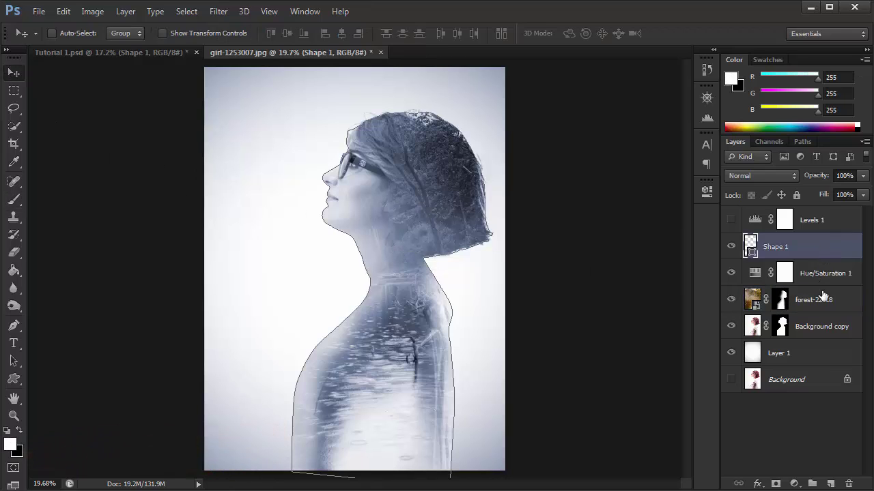
pyautogui.click(831, 484)
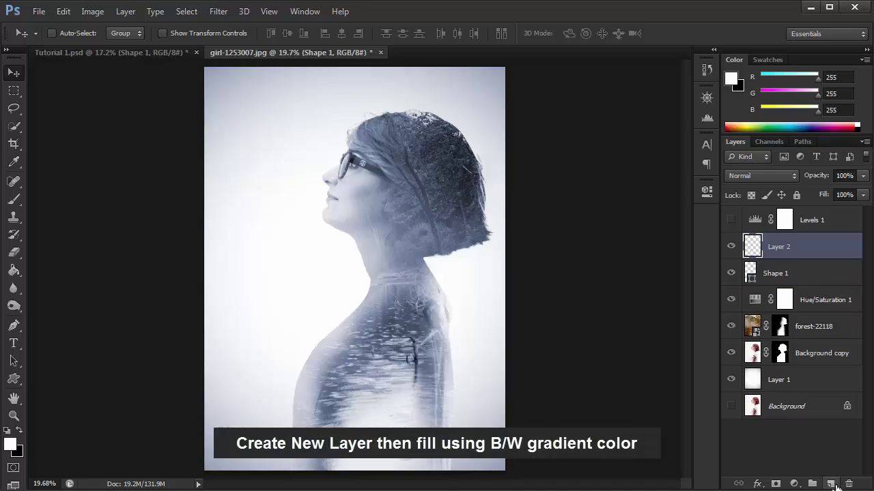
pyautogui.click(15, 271)
pyautogui.click(94, 270)
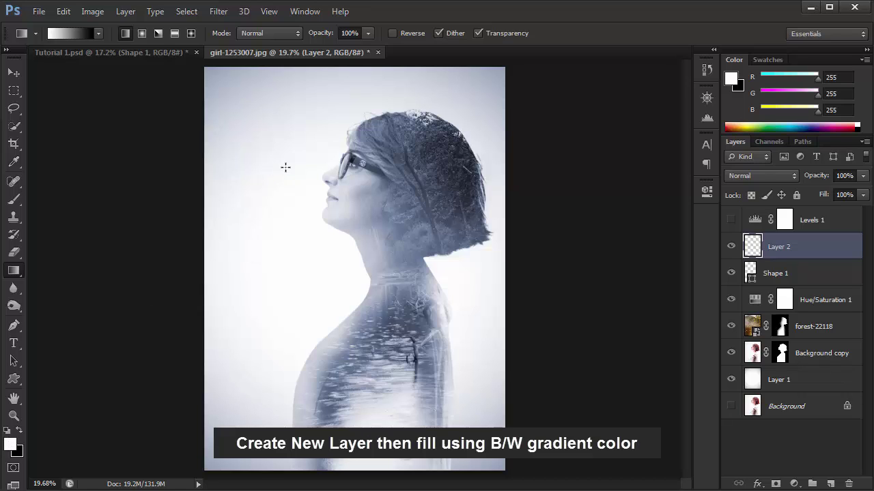
pyautogui.moveTo(323, 122); pyautogui.dragTo(401, 412)
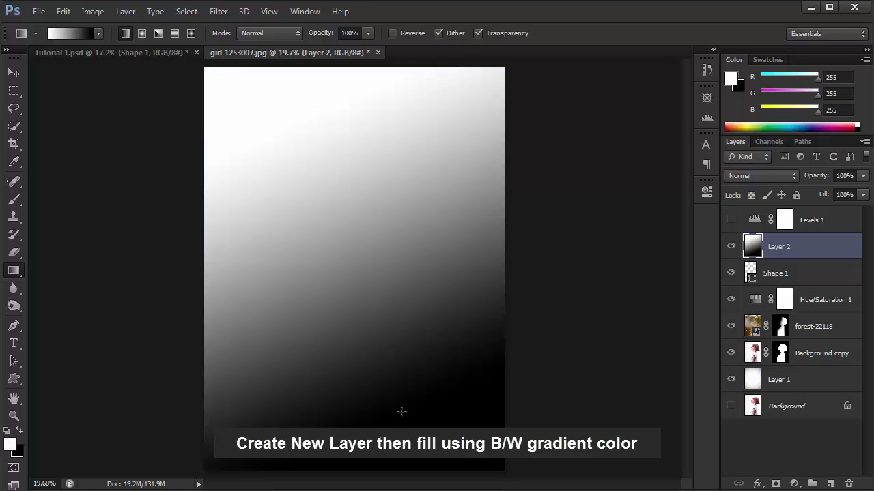
# - Set Layer 2 to Soft Light and toggle its visibility to compare before and after
pyautogui.click(785, 177)
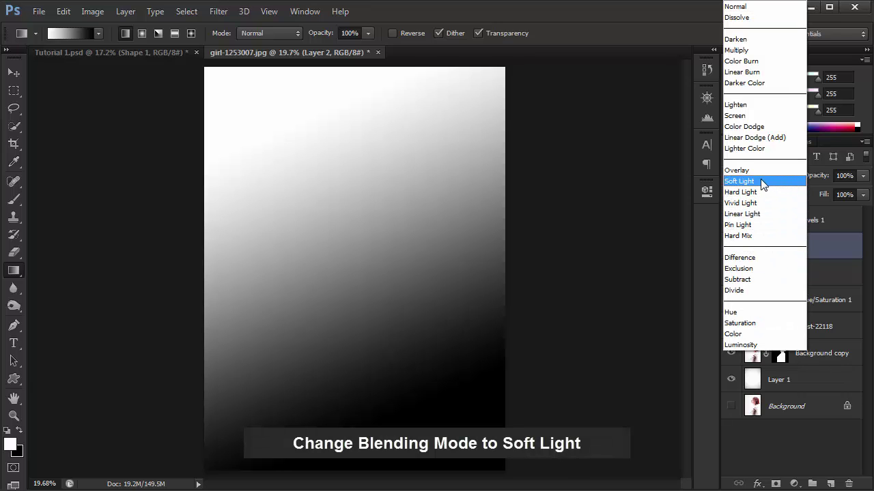
pyautogui.click(760, 181)
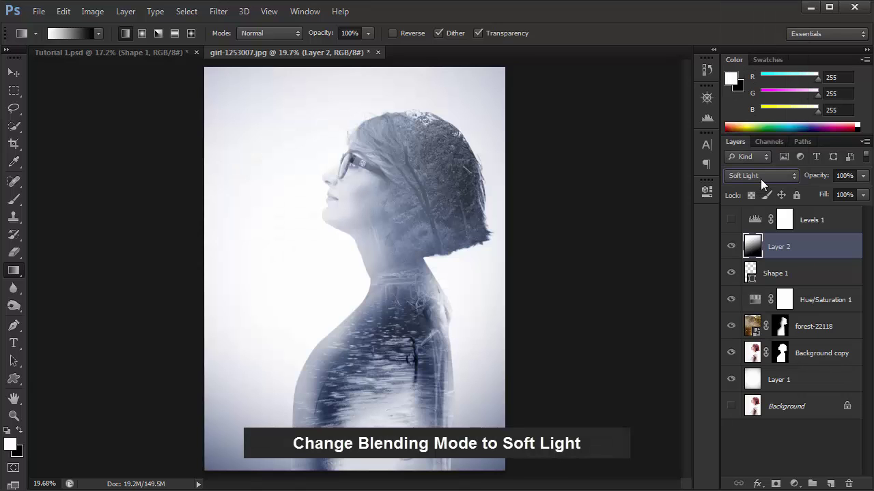
pyautogui.click(732, 249)
pyautogui.click(732, 249)
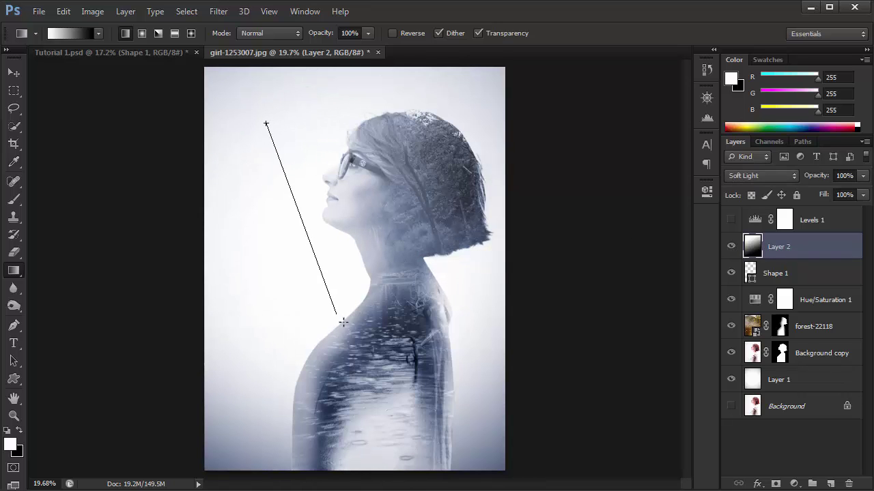
pyautogui.moveTo(343, 321); pyautogui.dragTo(343, 322)
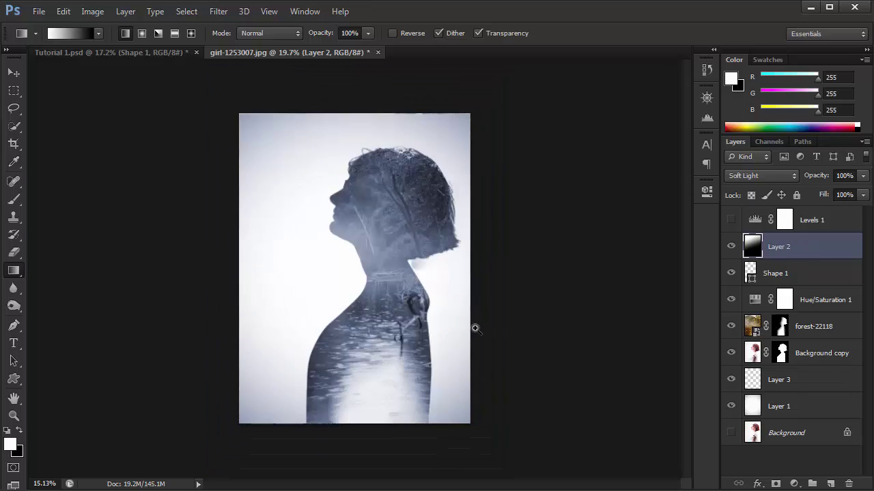
# - Lower Hue/Saturation 1 opacity to 84% and forest-22118 to 87%, leaving Background copy at 100%
pyautogui.scroll(1, 398, 251)
pyautogui.scroll(-1, 380, 266)
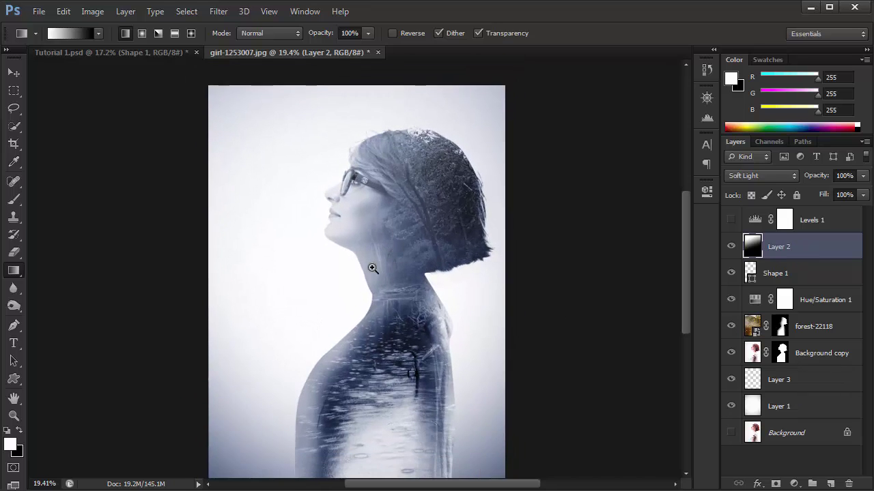
pyautogui.click(816, 304)
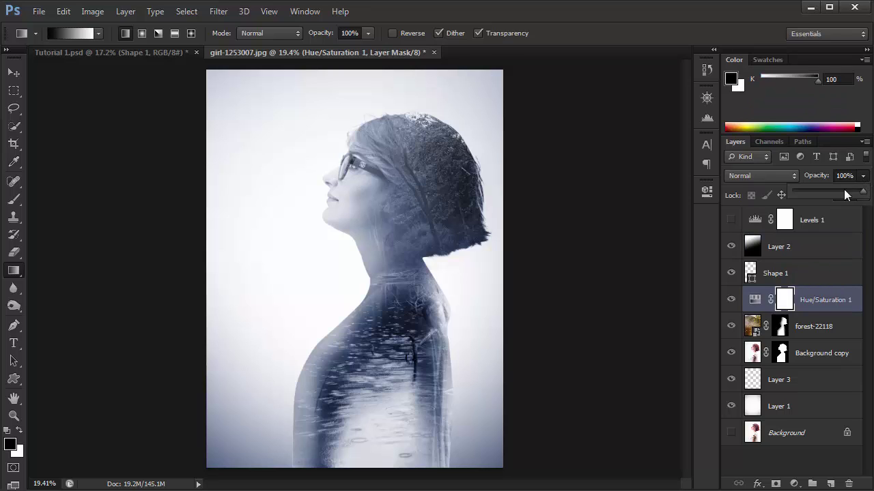
pyautogui.moveTo(844, 195); pyautogui.dragTo(852, 195)
pyautogui.click(808, 329)
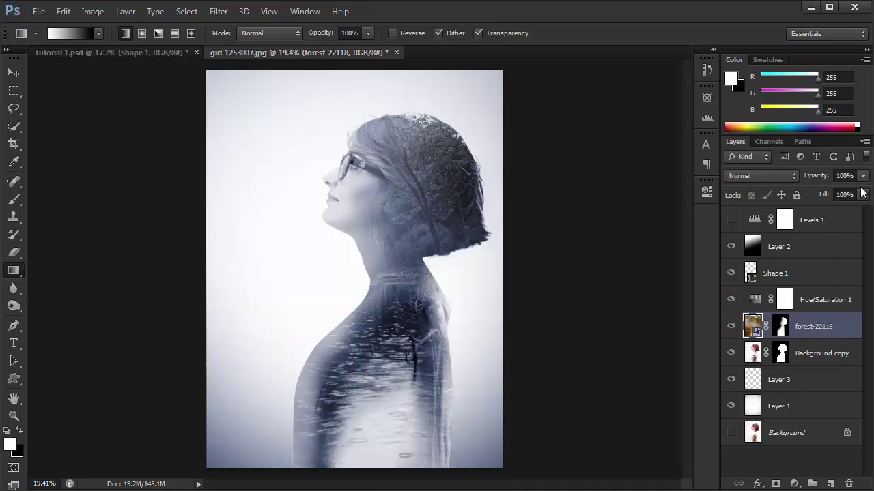
pyautogui.moveTo(862, 176); pyautogui.dragTo(856, 196)
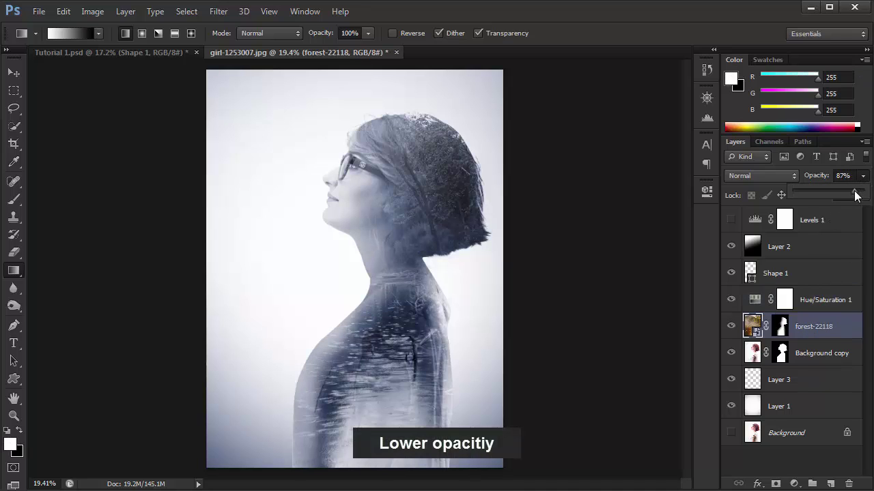
pyautogui.click(808, 352)
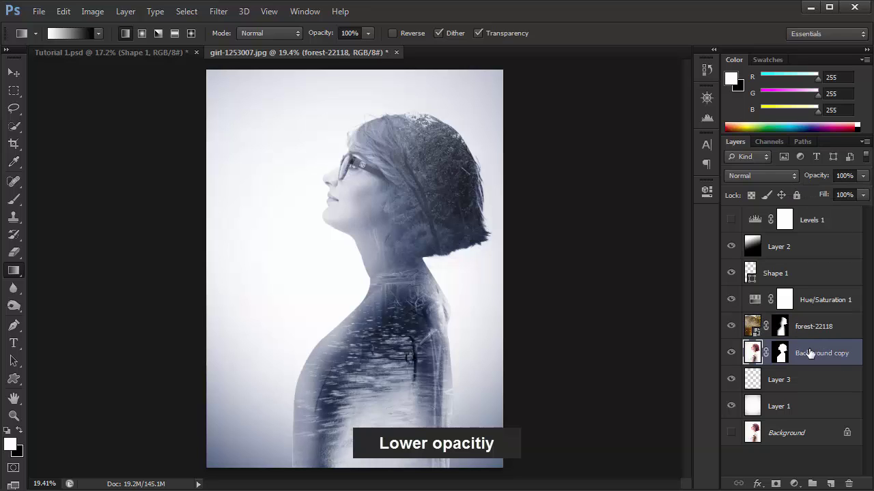
pyautogui.click(862, 176)
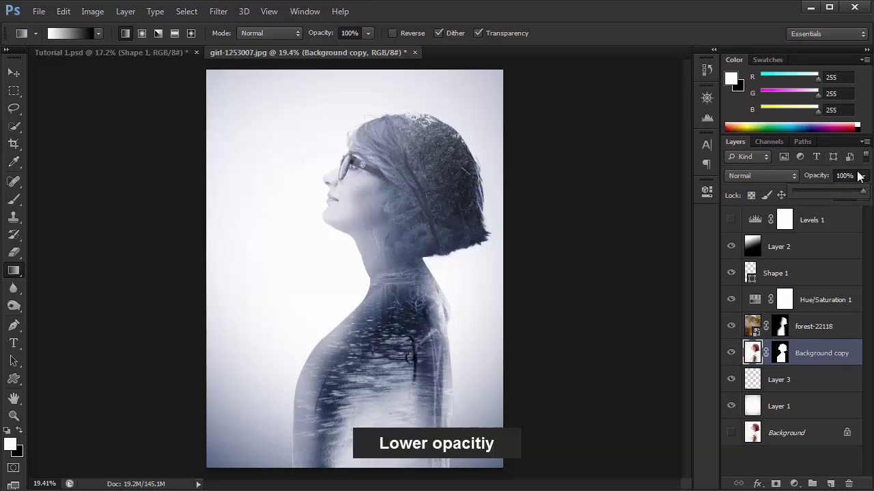
pyautogui.click(860, 176)
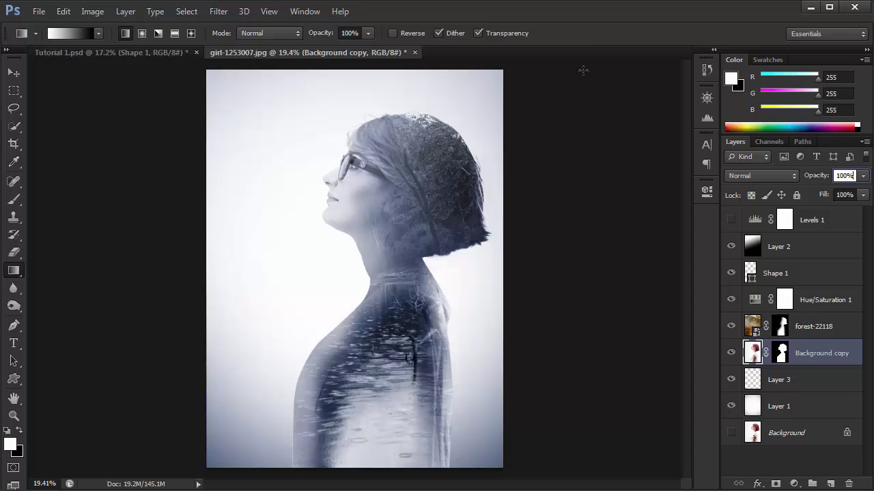
pyautogui.moveTo(464, 286); pyautogui.dragTo(445, 286)
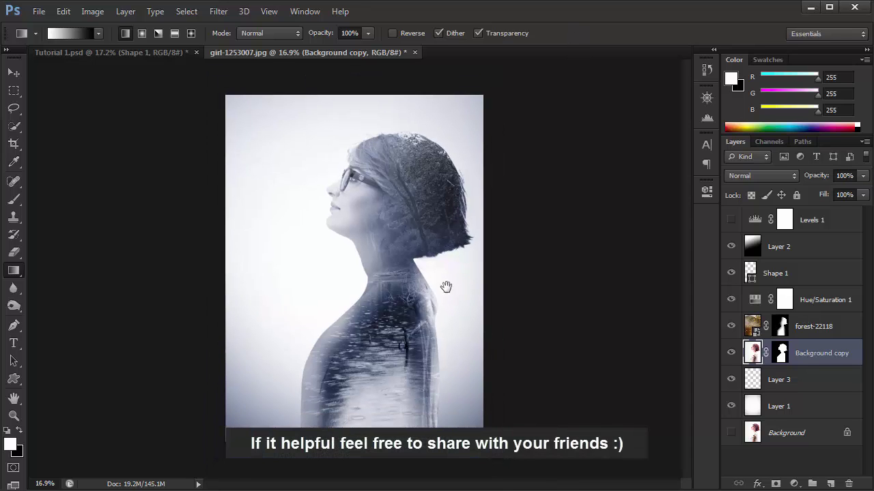